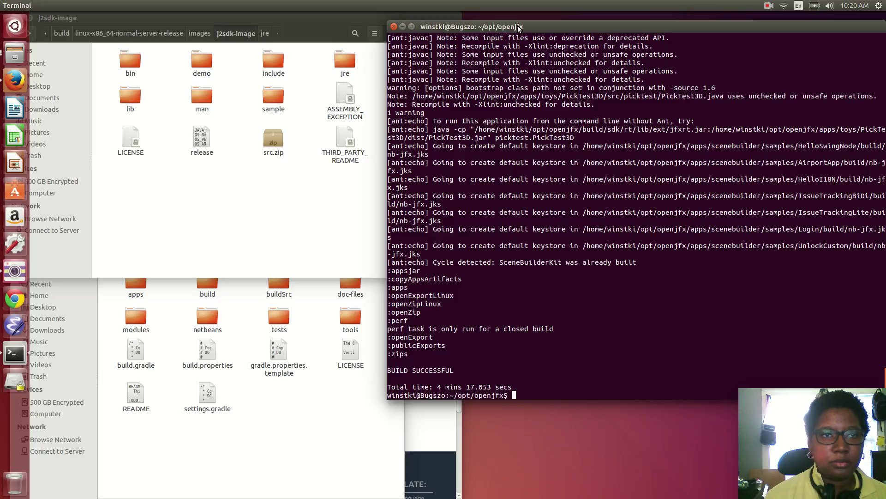
Bring the openjfx folder window into view and open its build/bundles folder
left_click(320, 420)
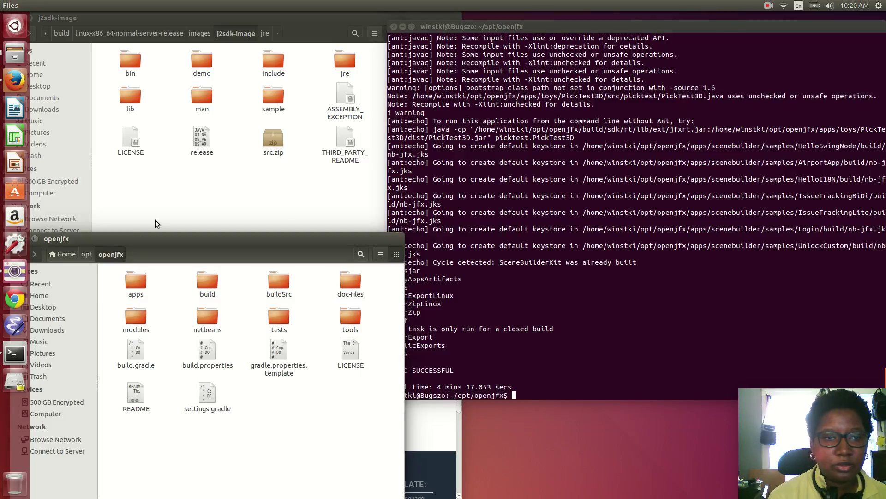
left_click_drag(139, 241, 177, 77)
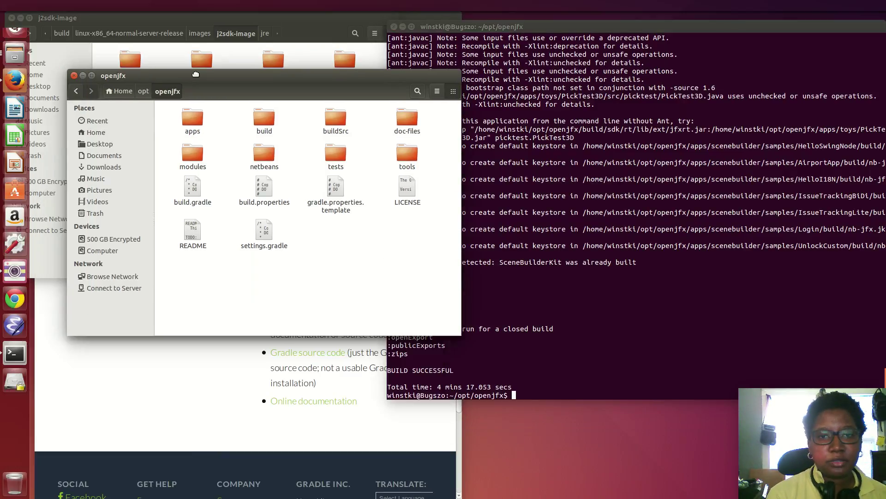
left_click(263, 120)
double_click(270, 128)
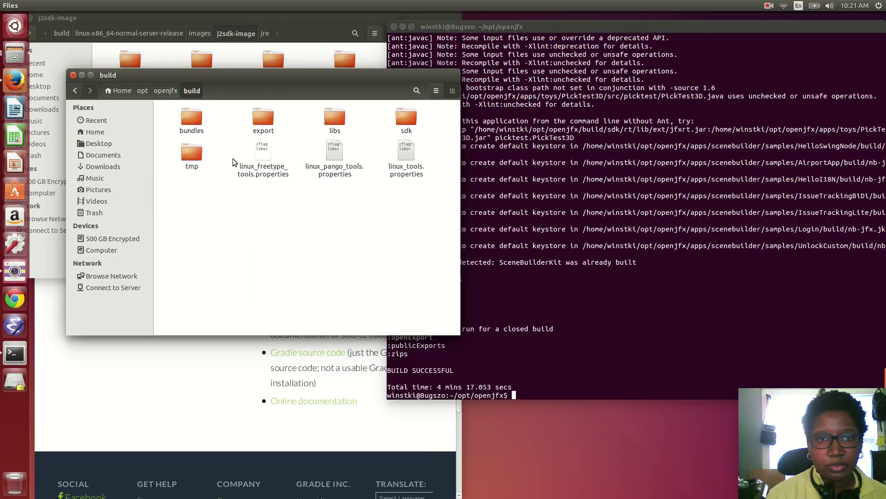
double_click(198, 119)
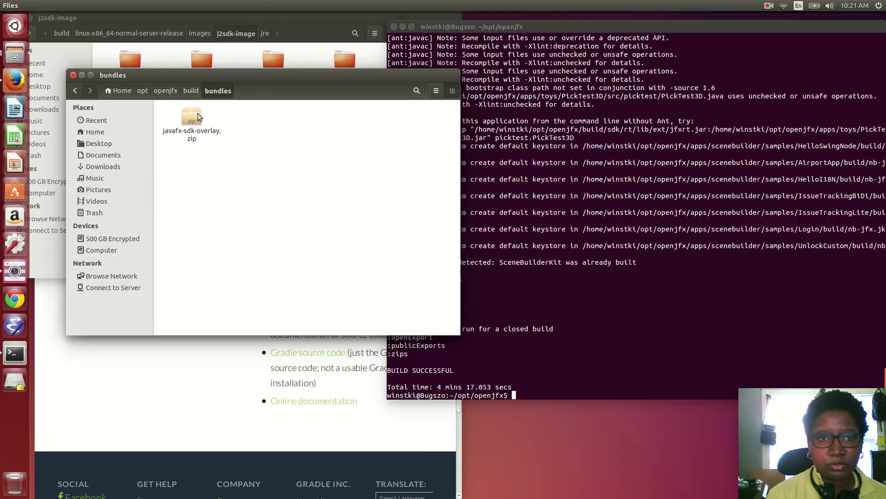
Copy the javafx-sdk-overlay.zip archive from the openjfx build/bundles folder
left_click(165, 91)
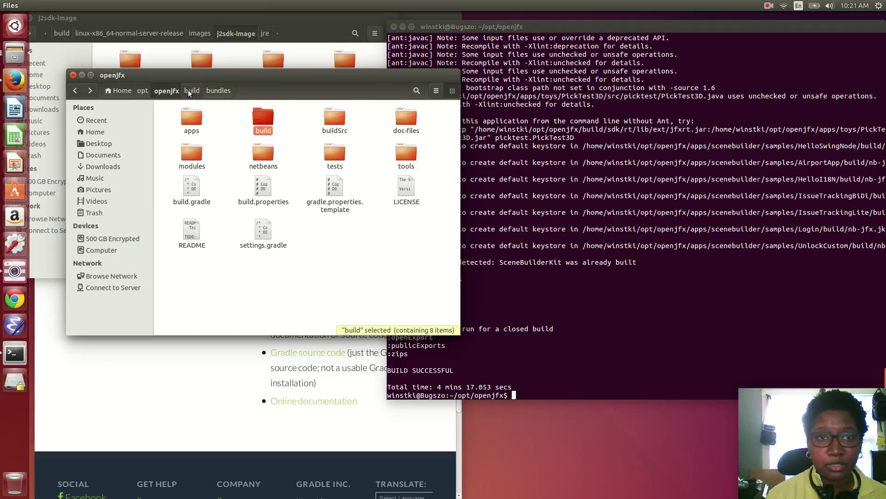
left_click(189, 90)
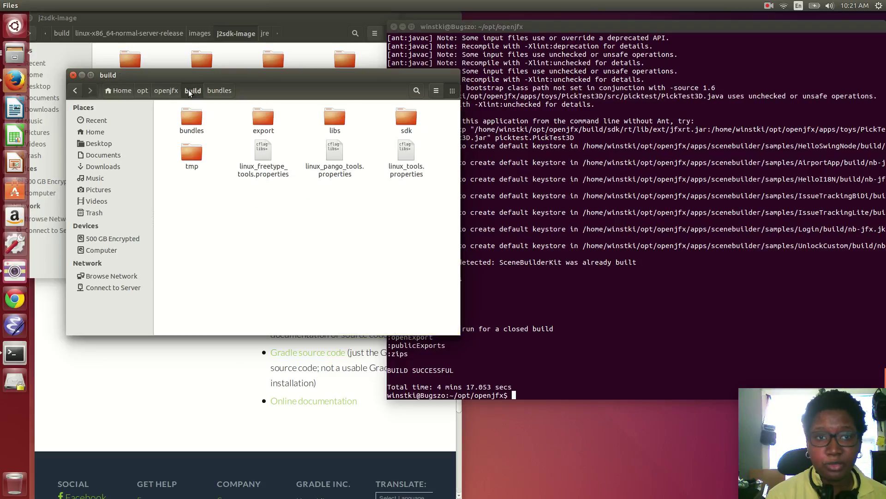
left_click(217, 91)
left_click(191, 136)
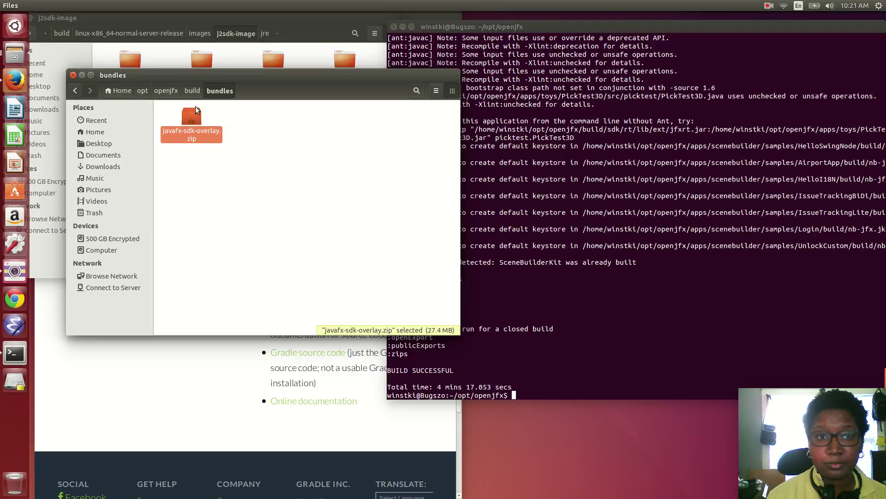
left_click_drag(175, 75, 237, 197)
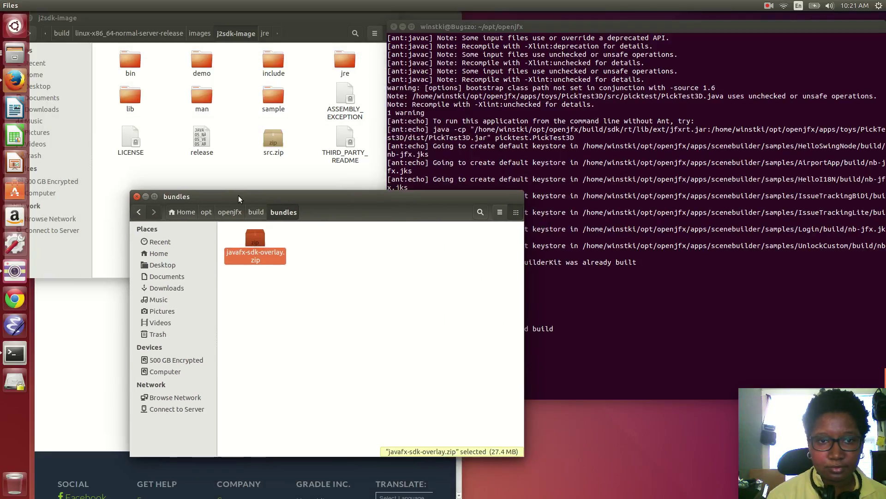
right_click(259, 238)
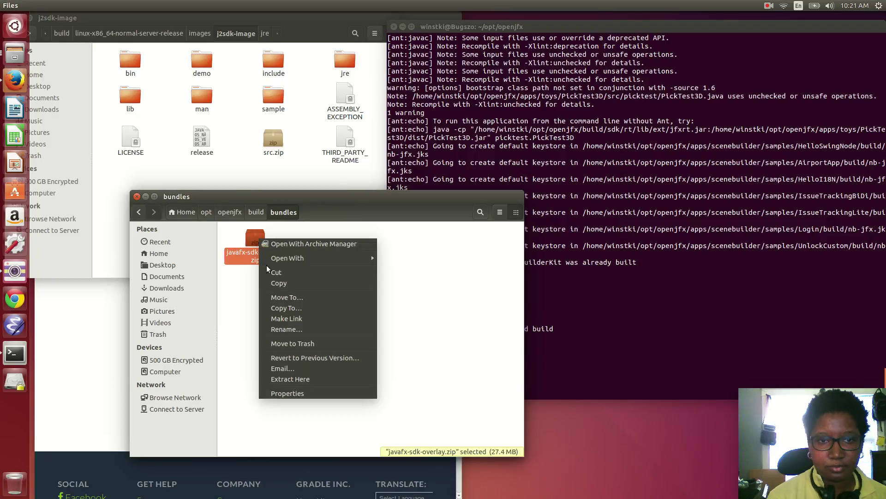
left_click(283, 284)
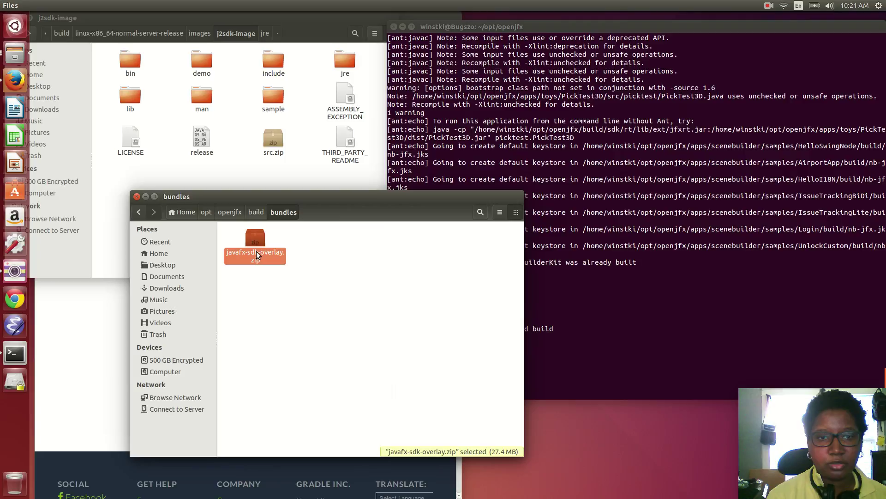
Create a new folder named tmp inside the opt folder
left_click(207, 215)
right_click(377, 377)
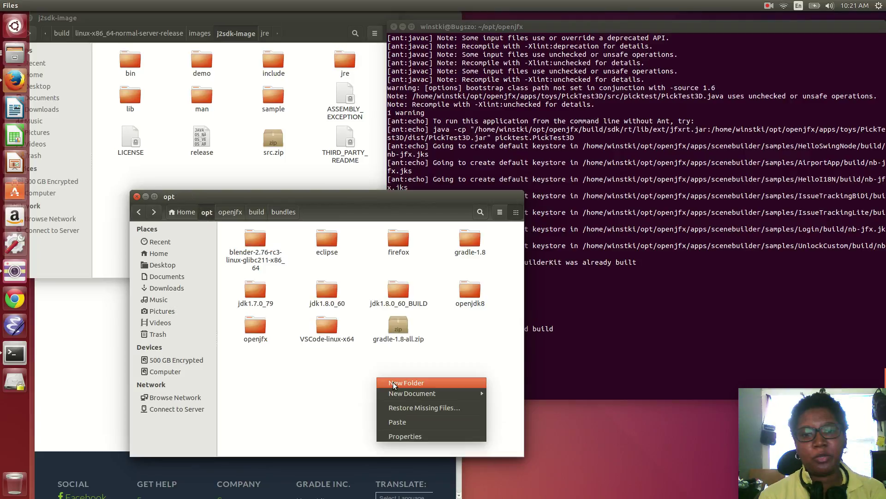
left_click(393, 383)
type("tm")
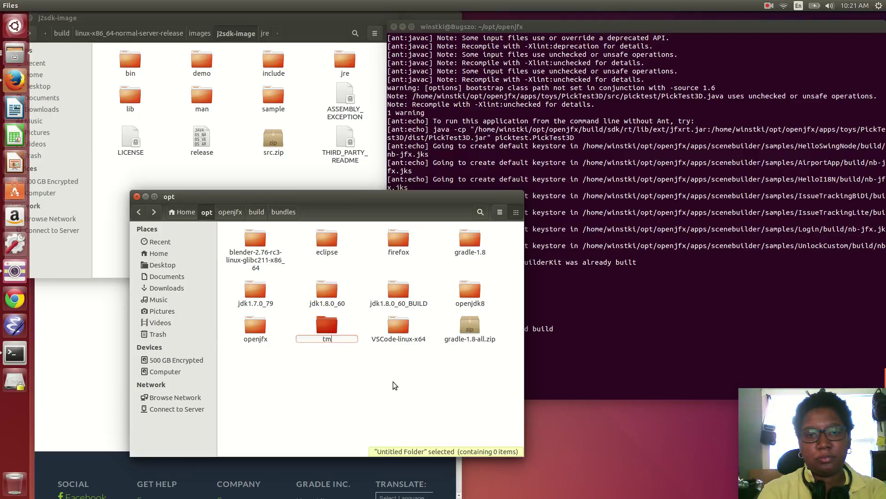
type("p")
key("Return")
Open the new tmp folder and paste the copied javafx-sdk-overlay.zip into it
double_click(323, 330)
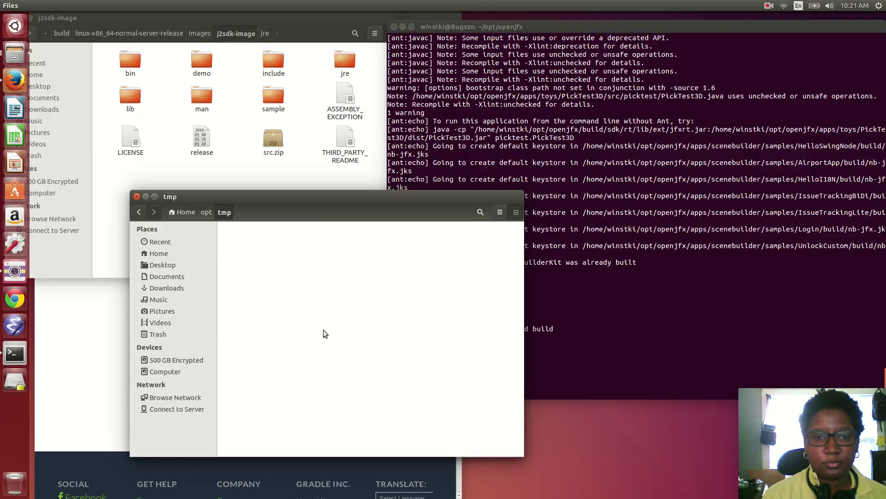
right_click(263, 254)
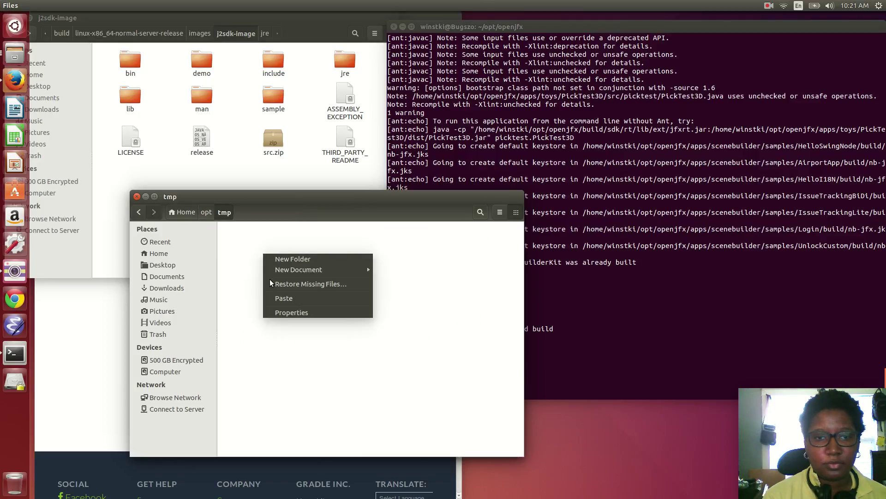
left_click(286, 299)
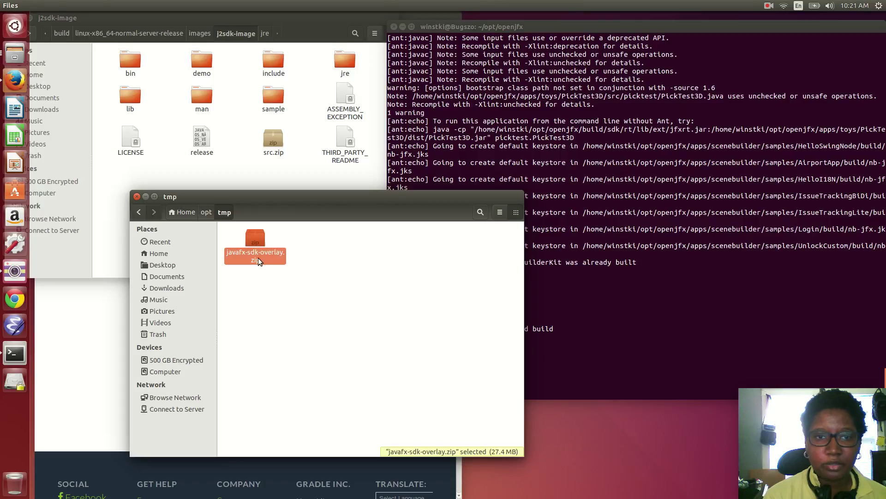
Extract javafx-sdk-overlay.zip in place within tmp and open the extracted javafx-sdk-overlay folder over the terminal
right_click(259, 257)
left_click(331, 399)
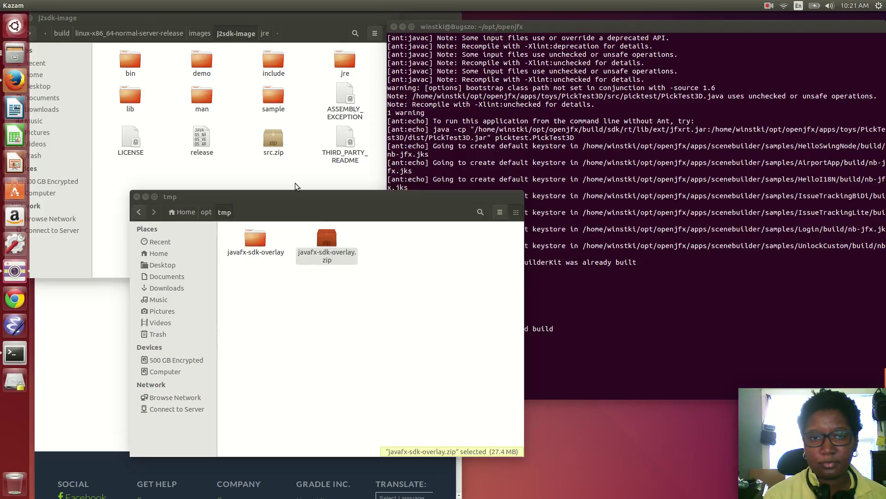
left_click_drag(287, 194, 587, 87)
double_click(511, 168)
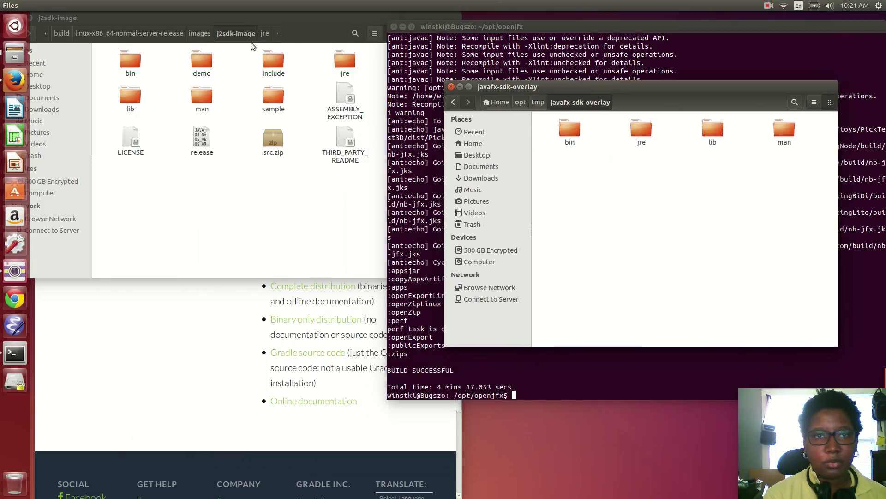
Copy the j2sdk-image folder from the OpenJDK build's images directory
left_click(229, 34)
left_click(200, 33)
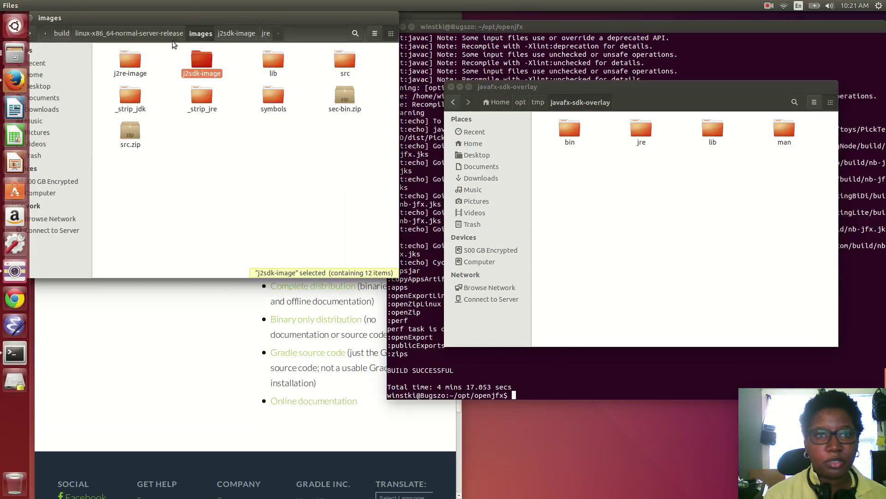
double_click(193, 74)
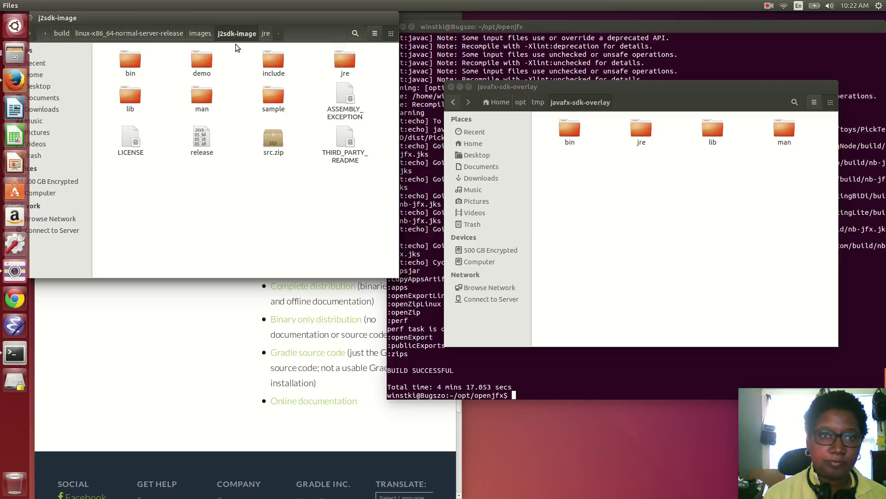
left_click(201, 33)
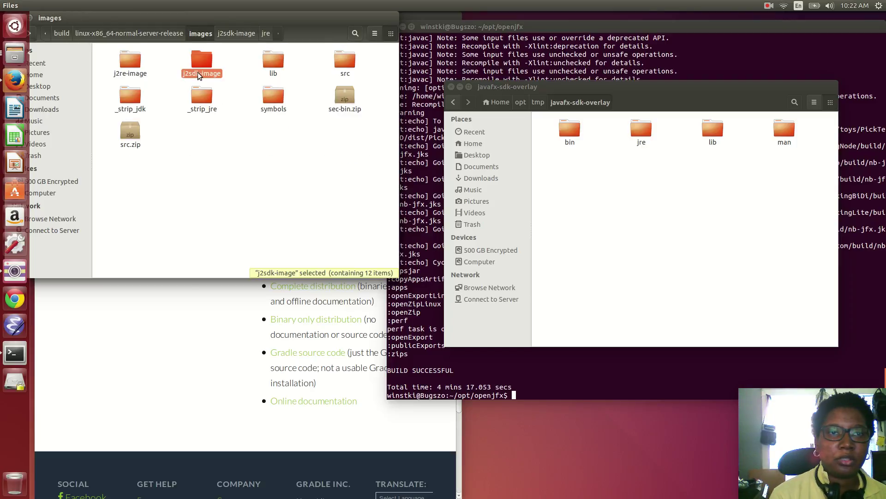
right_click(199, 76)
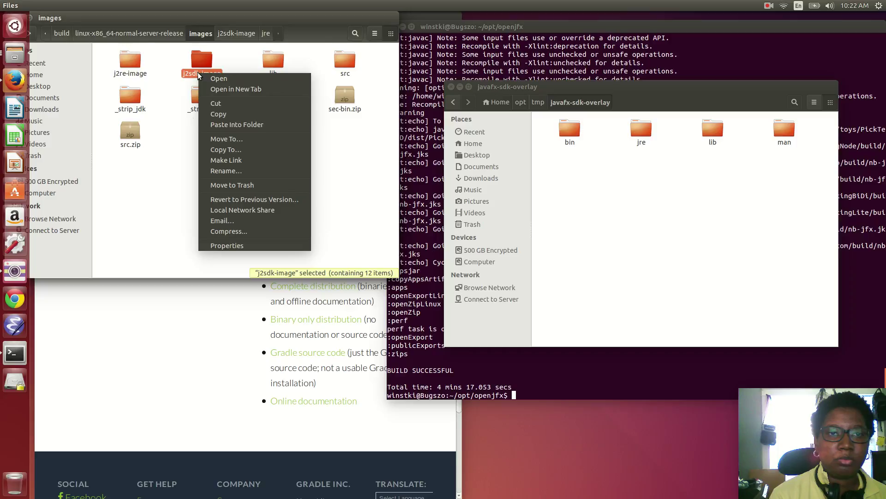
left_click(234, 115)
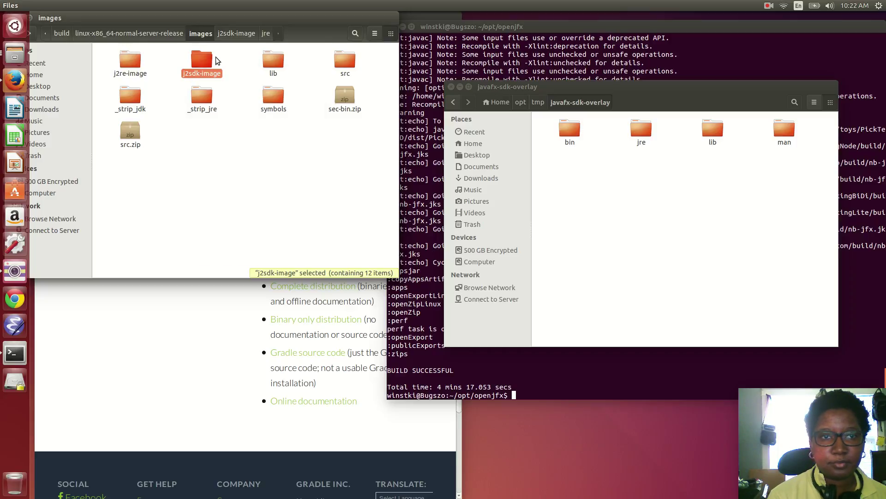
Paste the copied j2sdk-image folder into opt/tmp
left_click(45, 34)
left_click(59, 34)
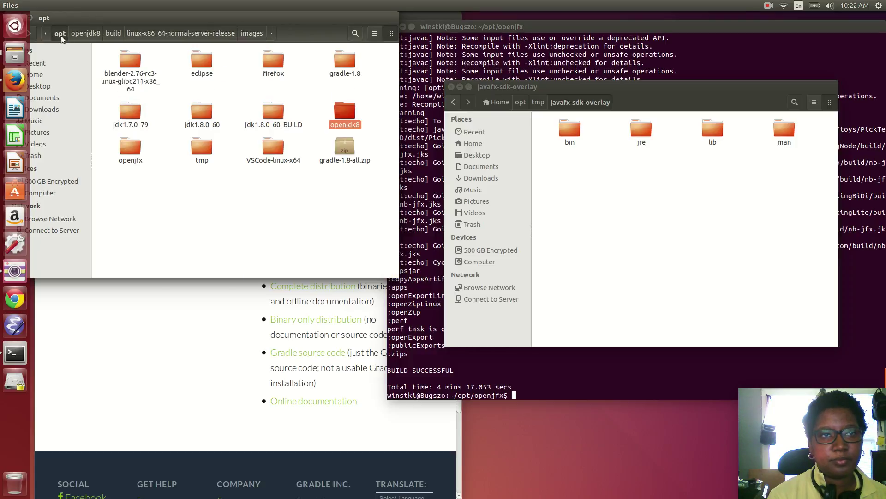
double_click(192, 145)
right_click(161, 119)
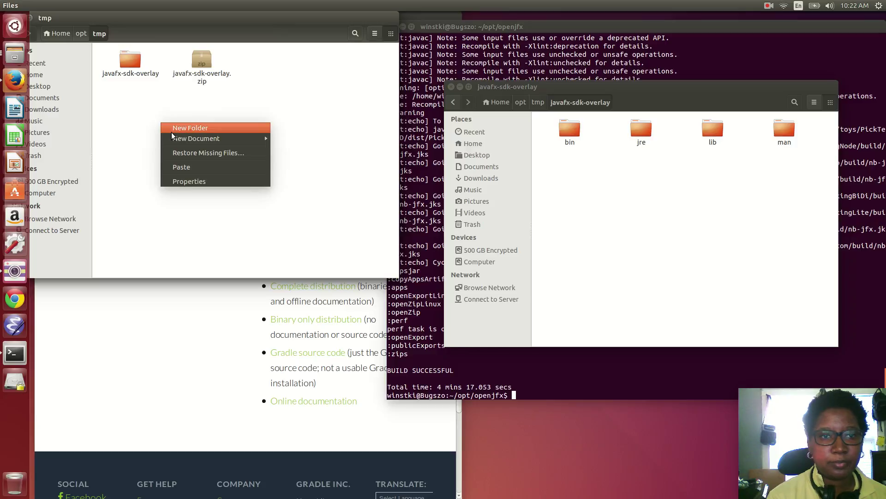
left_click(188, 164)
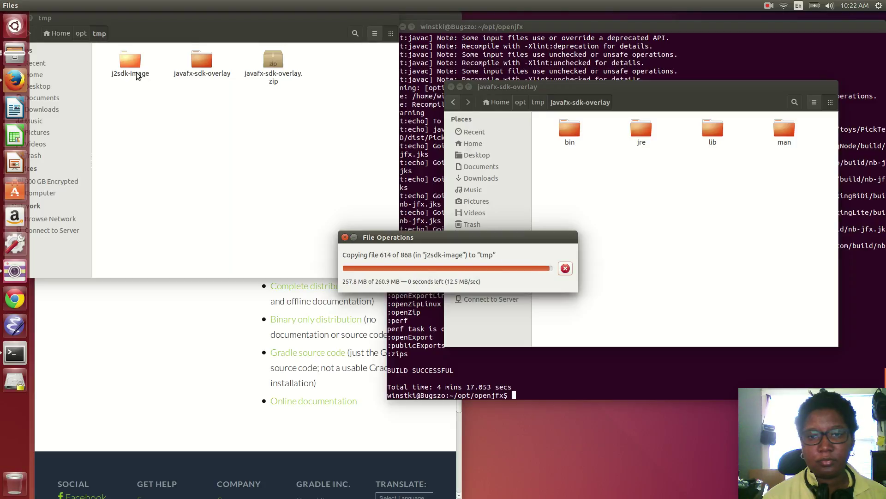
Rename the j2sdk-image copy in tmp to ojdk8 and open it beside the javafx-sdk-overlay window
left_click(137, 74)
right_click(137, 74)
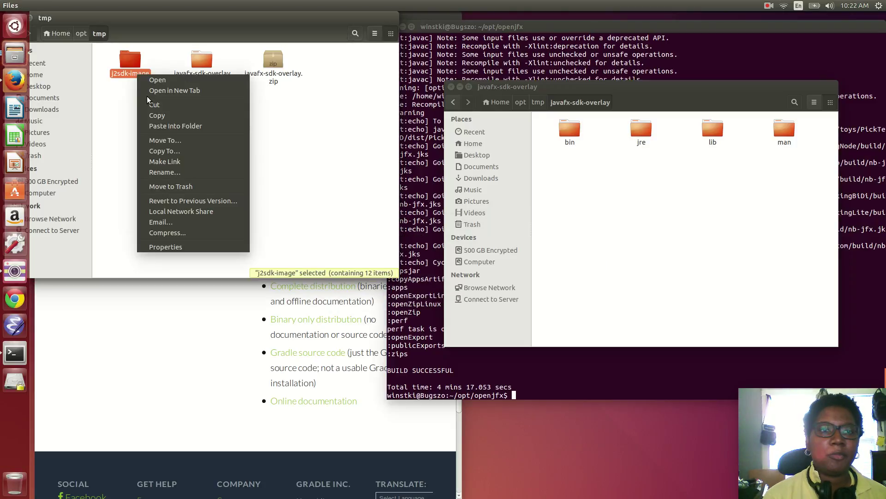
left_click(172, 172)
type("oj")
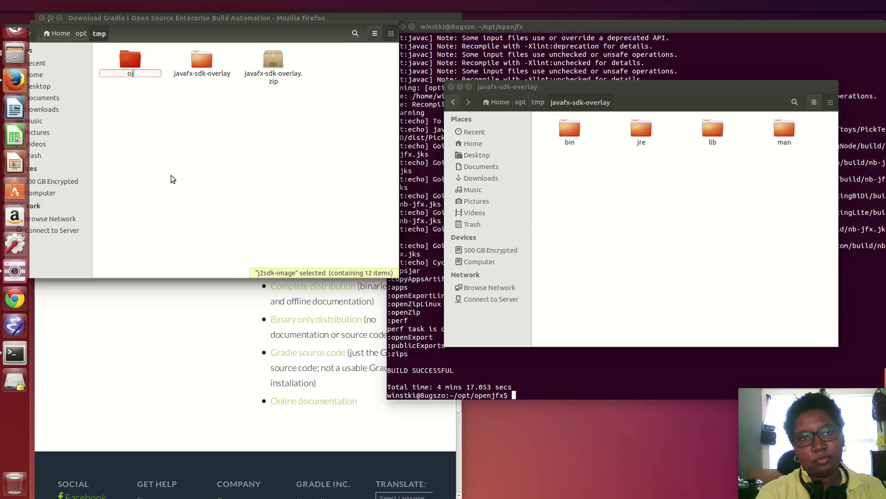
type("dk8")
key("Return")
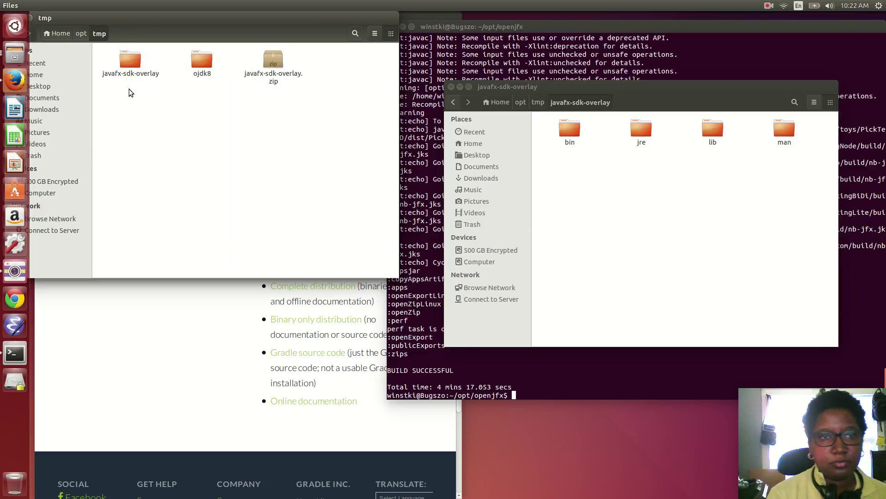
double_click(206, 70)
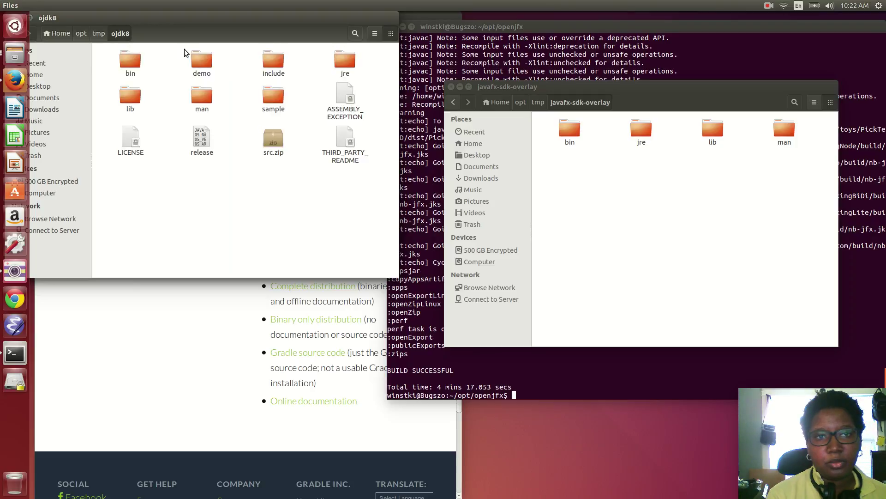
left_click_drag(184, 17, 209, 139)
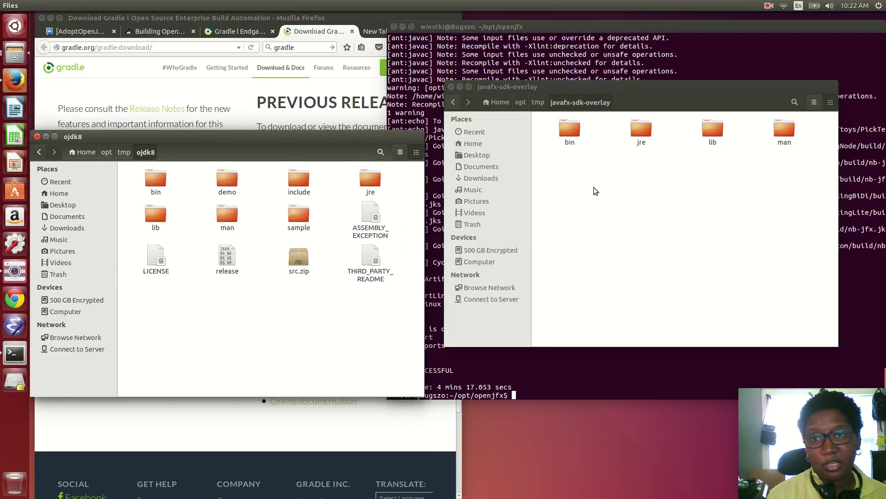
Look into the bin folder of javafx-sdk-overlay, then return to the overlay's top level
left_click(567, 134)
left_click(567, 134)
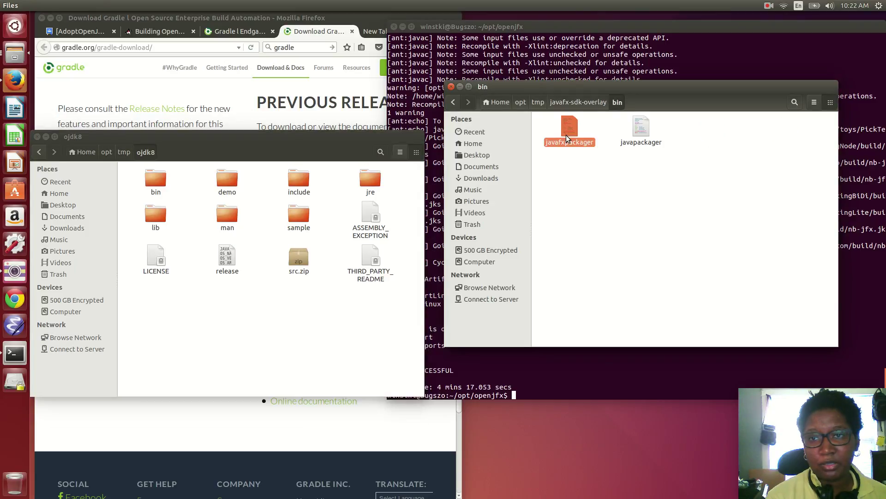
left_click(541, 103)
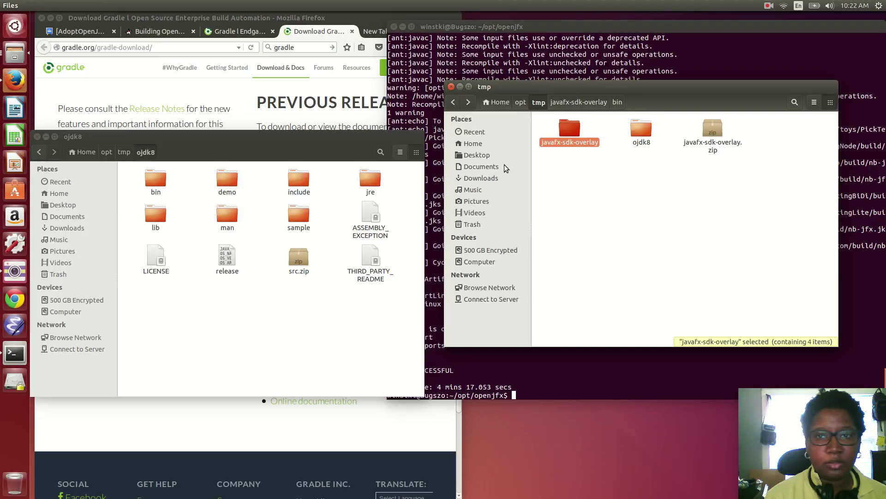
double_click(572, 124)
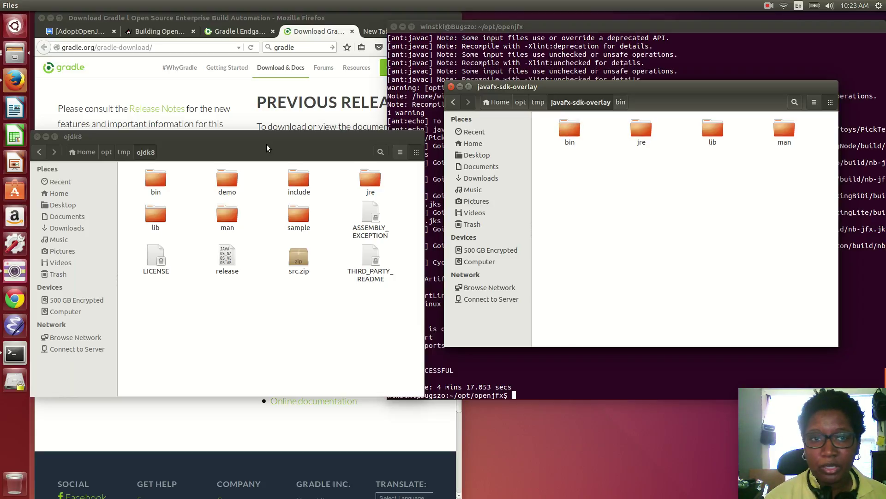
Move javafxpackager and javapackager from the overlay's bin folder into the bin folder of ojdk8
double_click(156, 184)
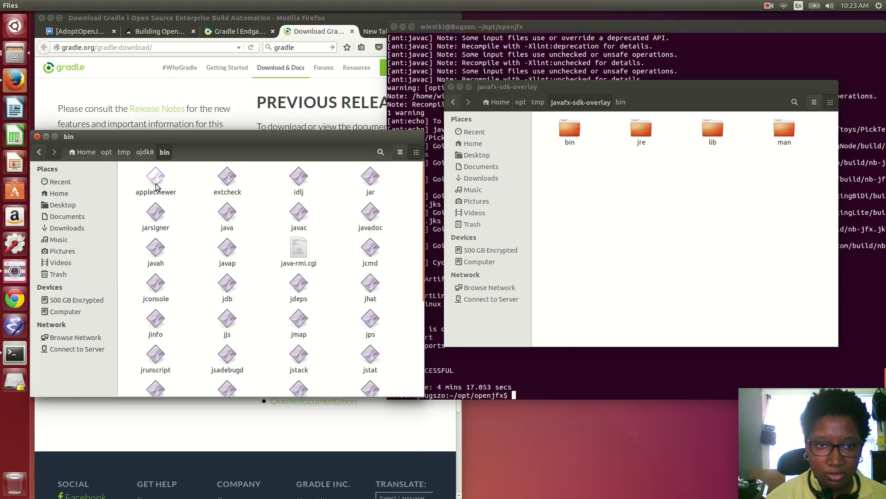
double_click(559, 131)
left_click(568, 131)
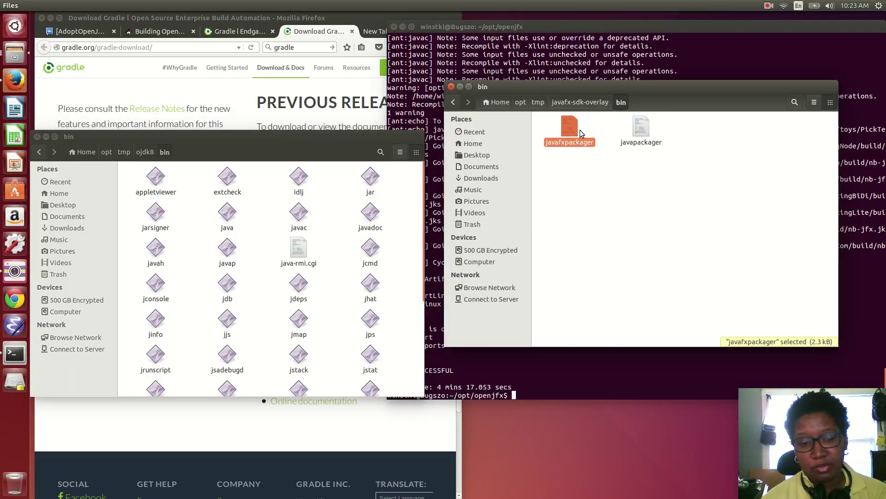
left_click(642, 128, "ctrl")
left_click_drag(641, 128, 264, 235)
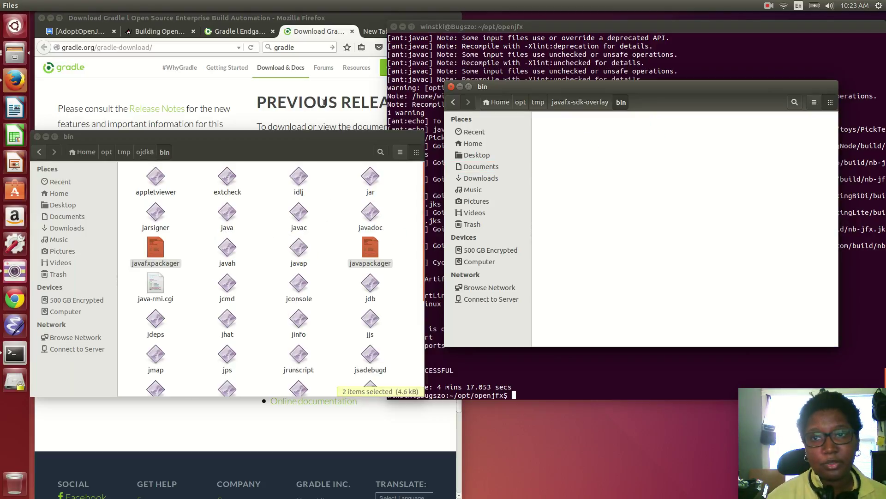
Return to the top level of ojdk8 and undo the move of the two packager files
left_click(155, 153)
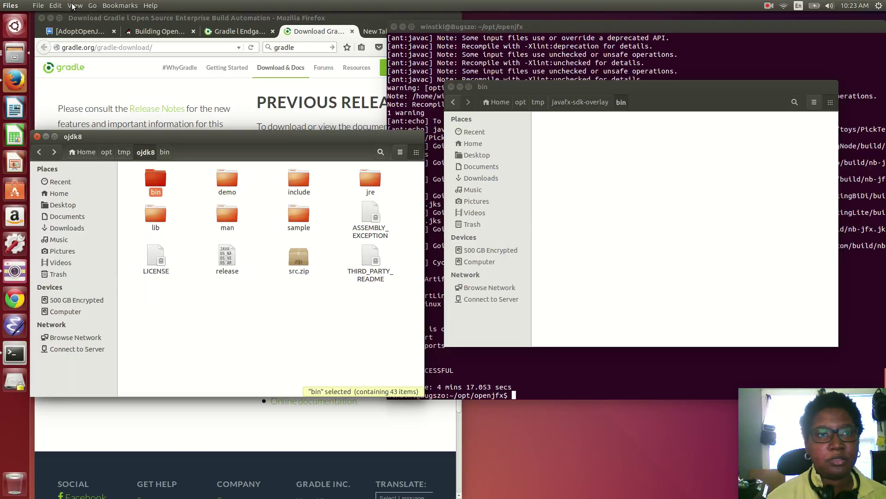
left_click(60, 8)
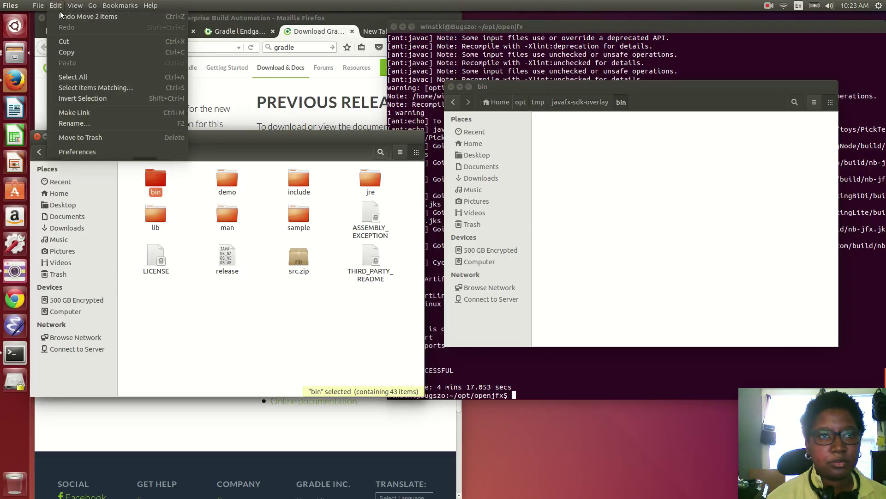
left_click(62, 17)
Copy javafxpackager and javapackager from the overlay's bin folder and paste them into ojdk8's bin folder
double_click(164, 187)
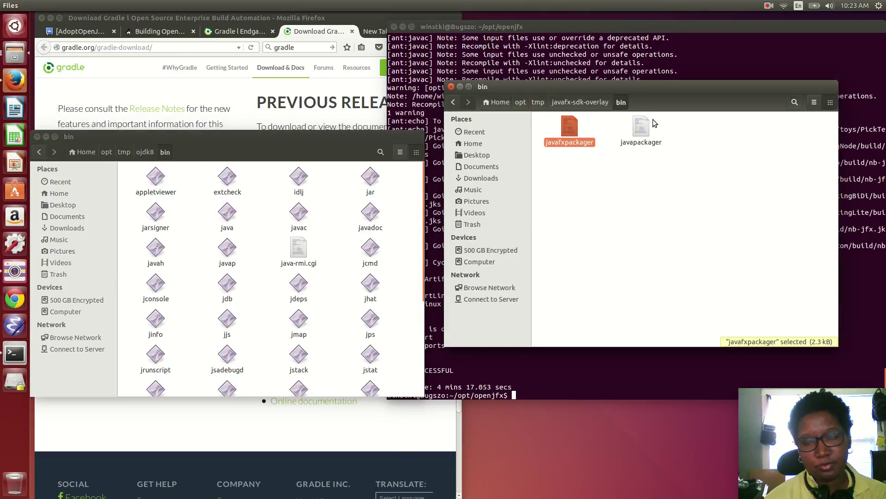
left_click(642, 129, "ctrl")
right_click(644, 134)
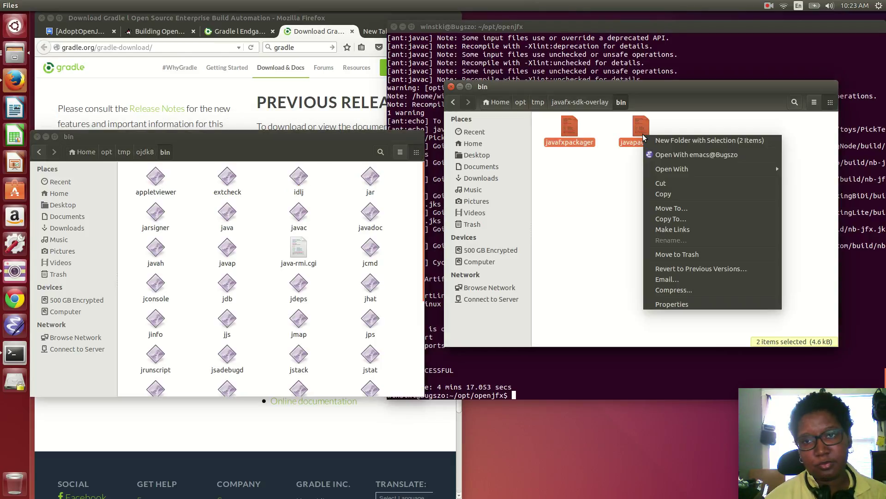
left_click(664, 194)
right_click(339, 263)
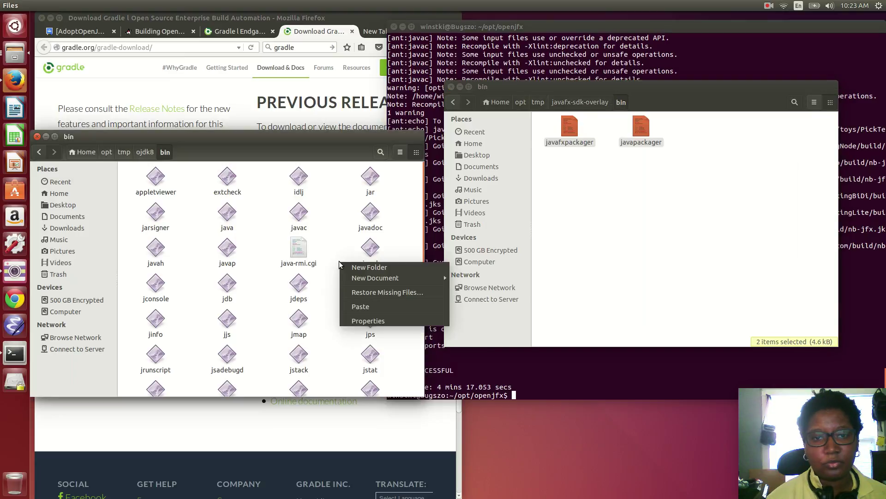
left_click(357, 306)
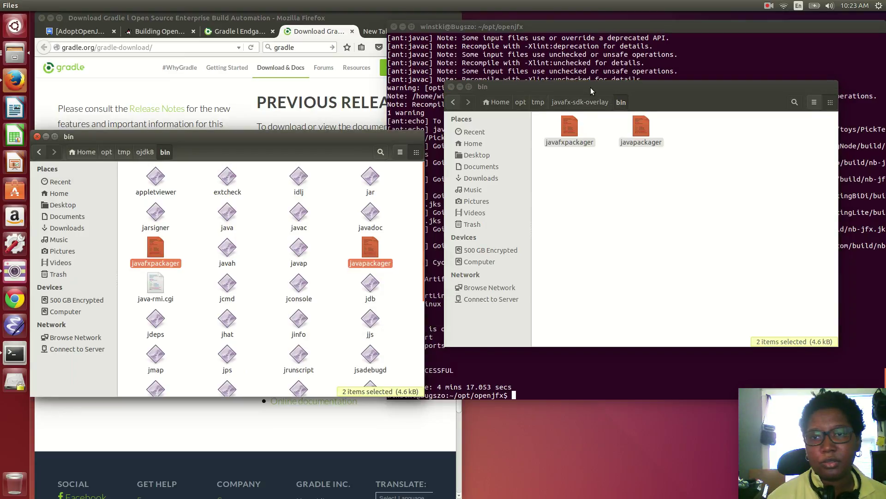
Open ojdk8's jre folder and copy everything in the overlay's jre/lib: amd64, ext, javafx.properties and jfxswt.jar
left_click(566, 103)
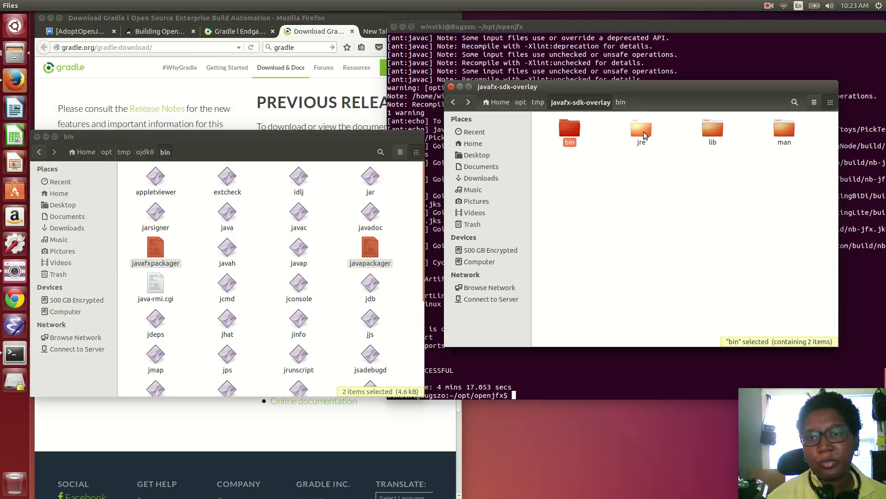
left_click(645, 134)
double_click(644, 134)
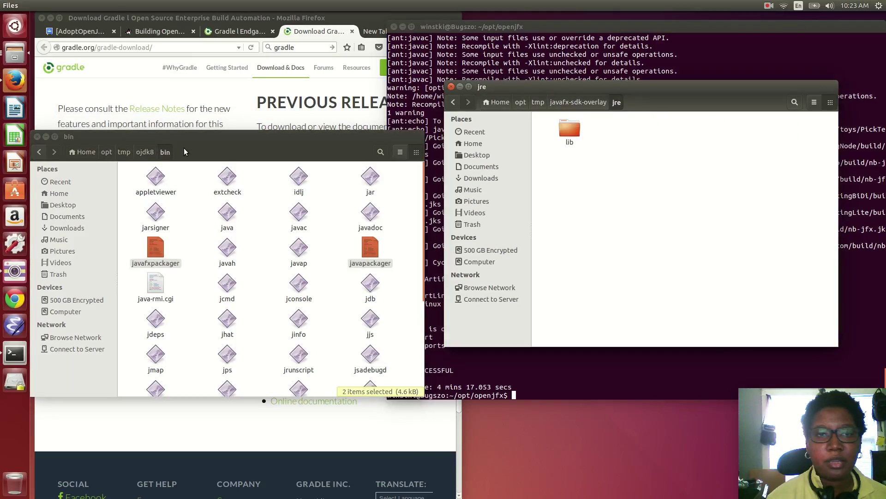
left_click(184, 148)
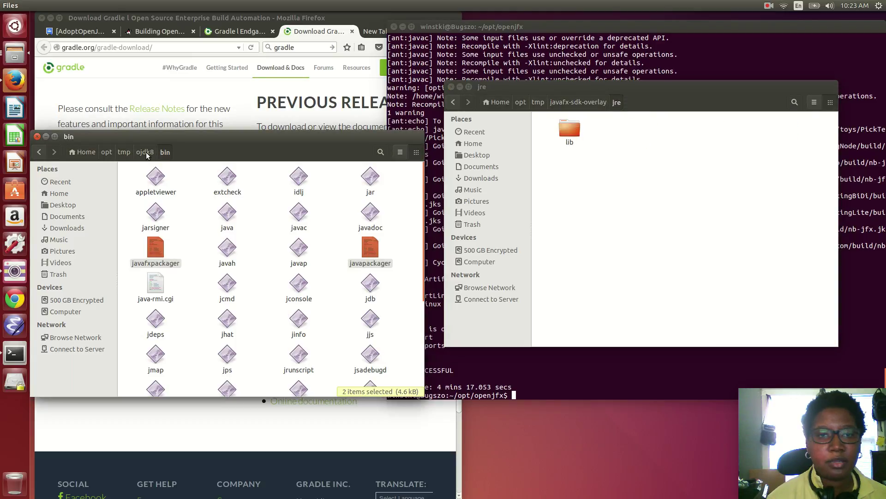
left_click(147, 154)
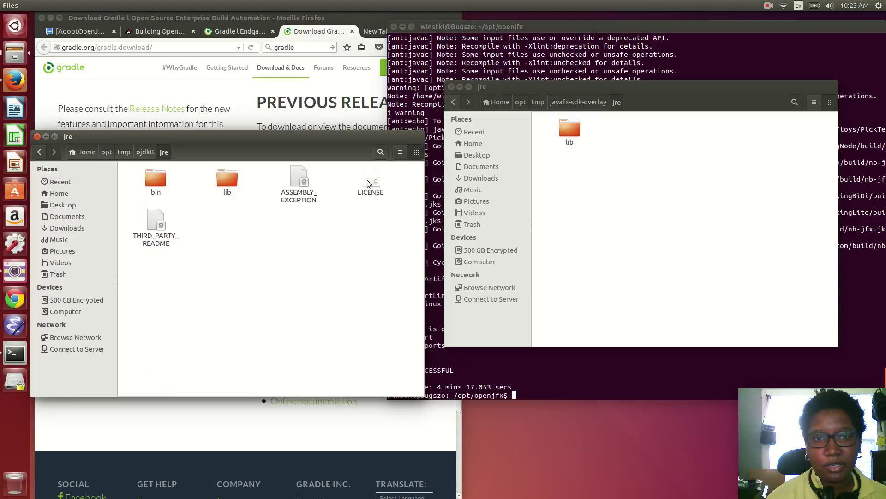
left_click(576, 132)
double_click(576, 132)
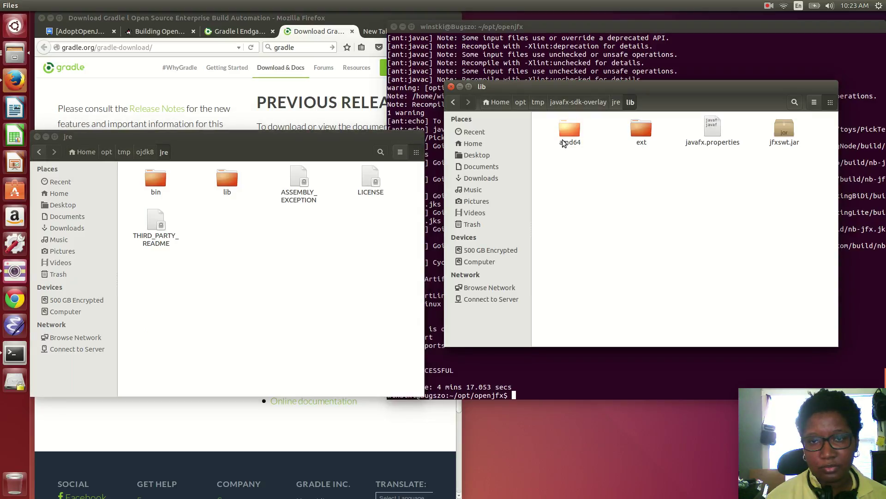
key("ctrl+a")
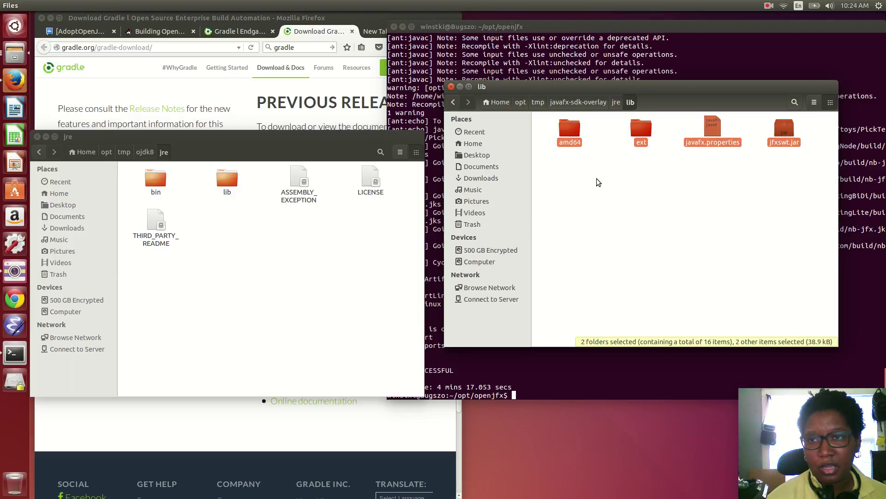
Paste the copied items into ojdk8's jre/lib folder, merging the amd64 and ext folders
double_click(227, 179)
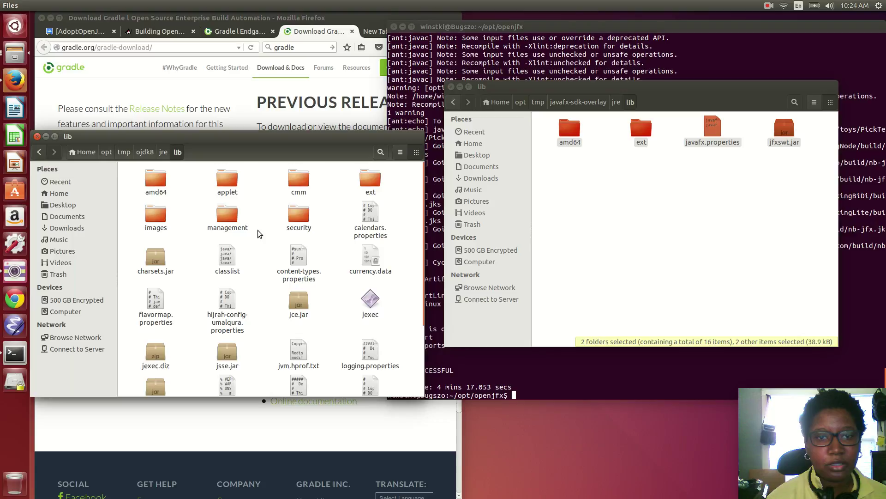
right_click(261, 261)
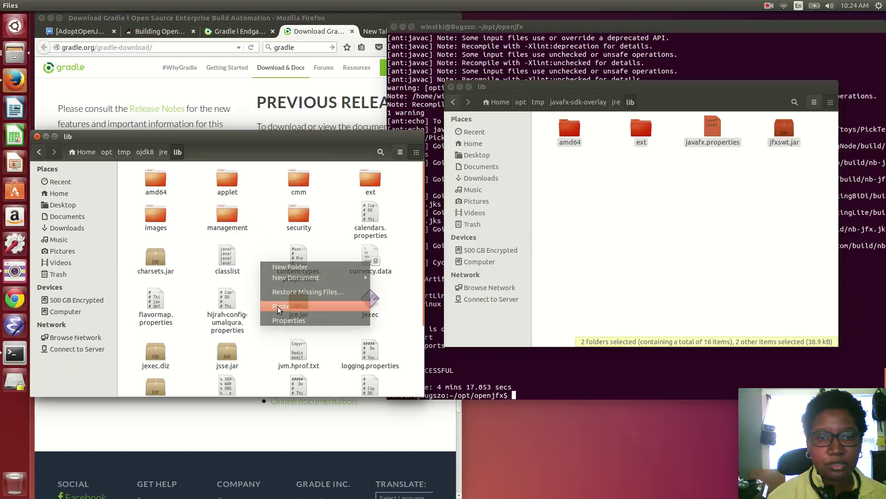
left_click(278, 307)
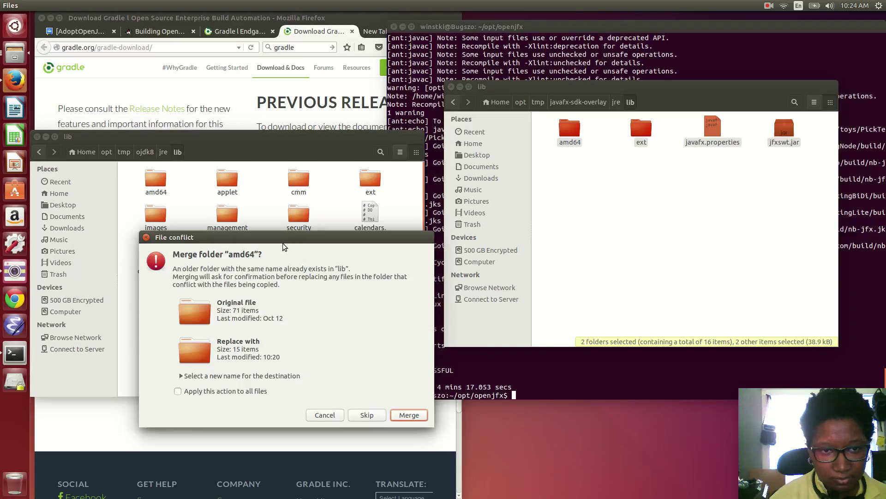
left_click(406, 415)
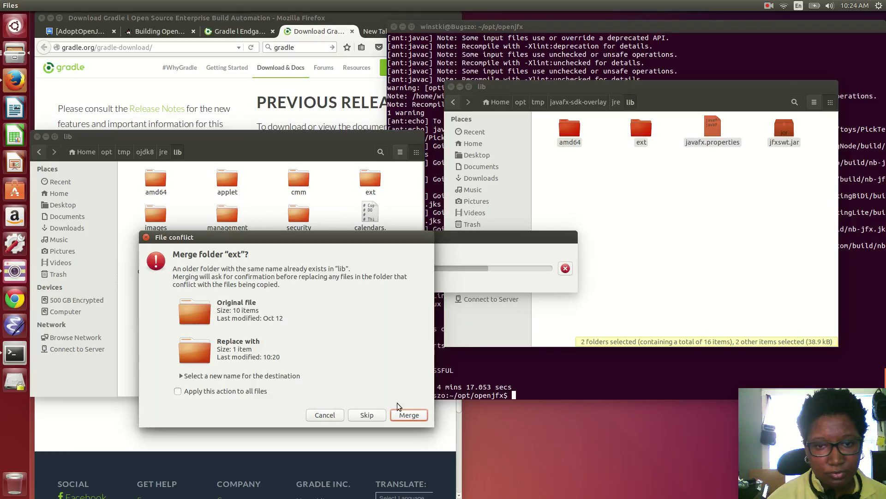
left_click(406, 417)
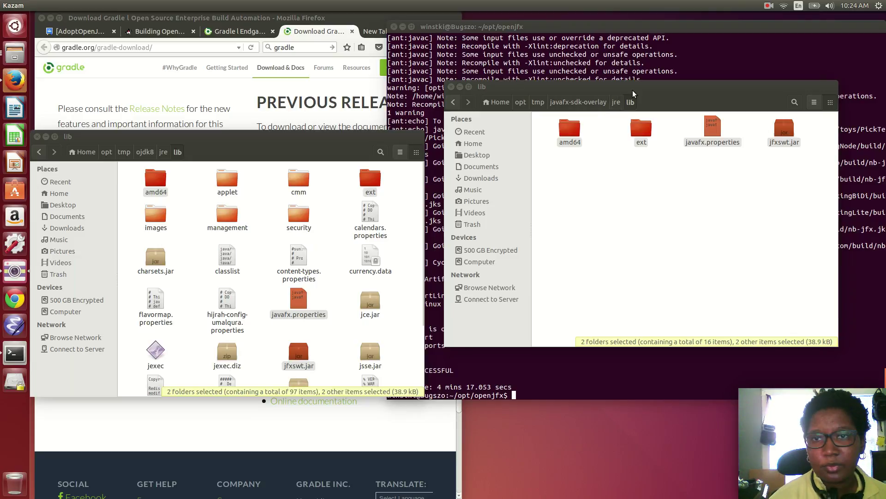
Return both folder windows to their top levels and copy ant-javafx.jar, javafx-mx.jar and packager.jar from the overlay's lib folder
left_click(578, 102)
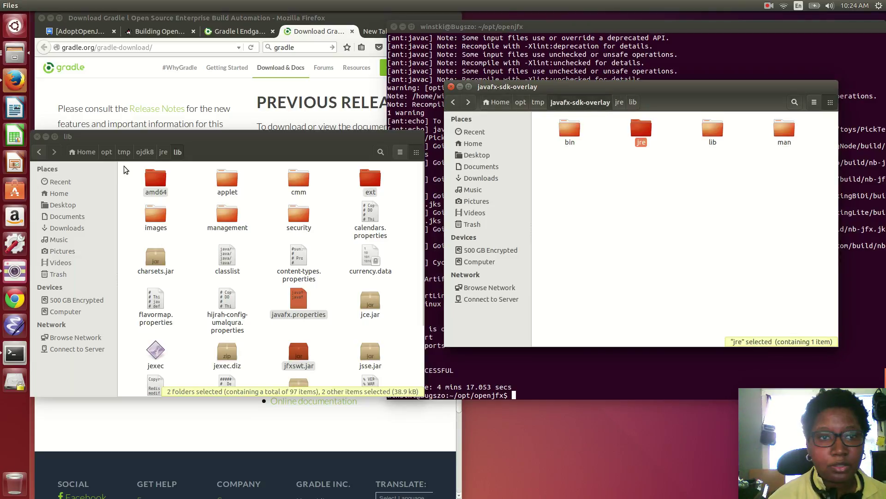
left_click(146, 152)
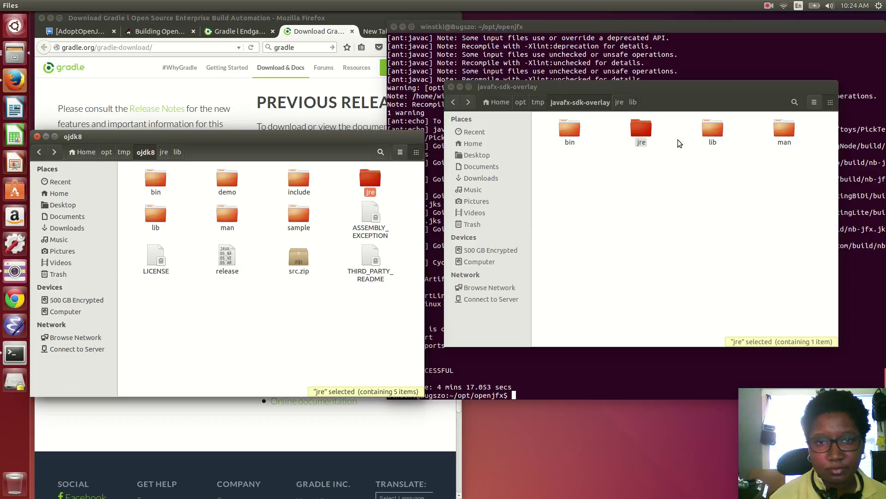
double_click(713, 129)
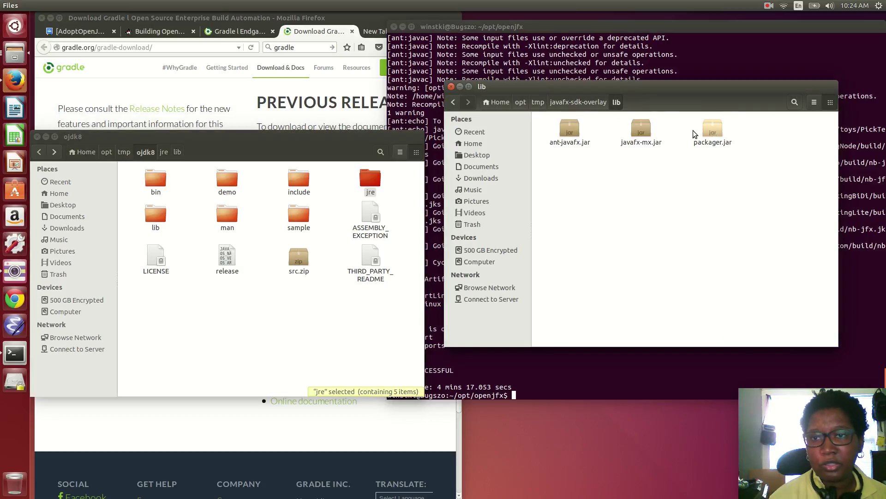
key("ctrl+a")
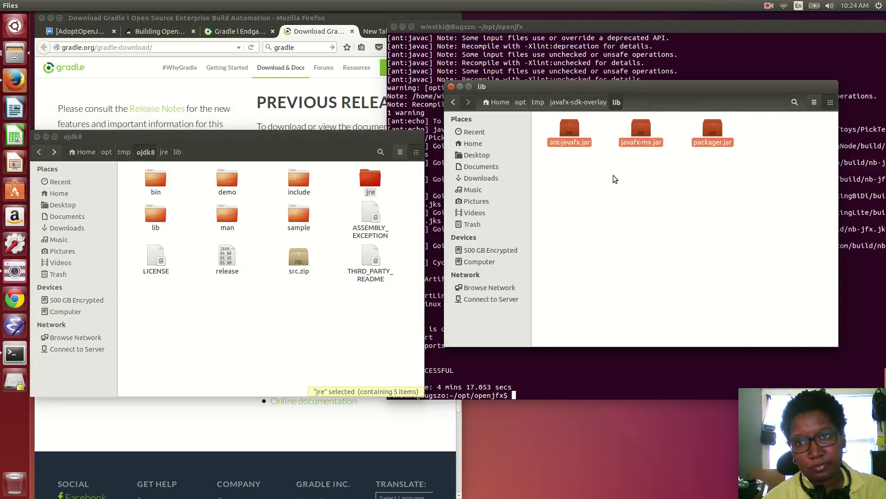
right_click(613, 176)
key("Escape")
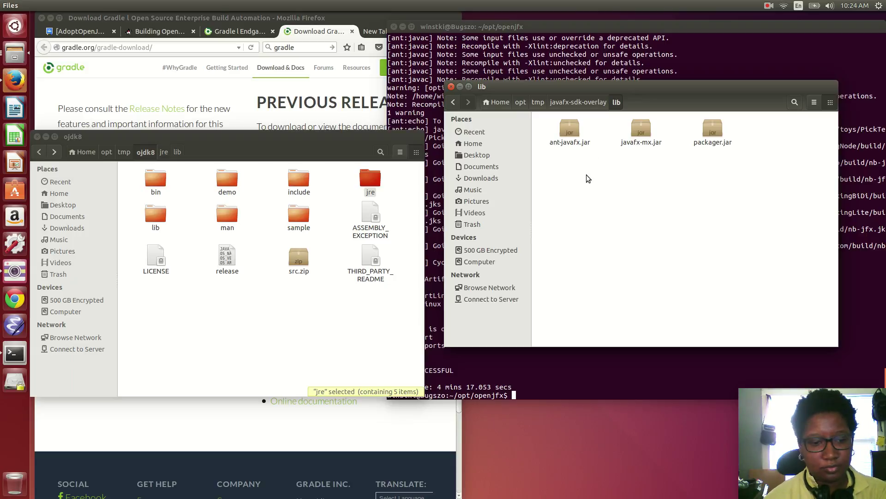
right_click(573, 131)
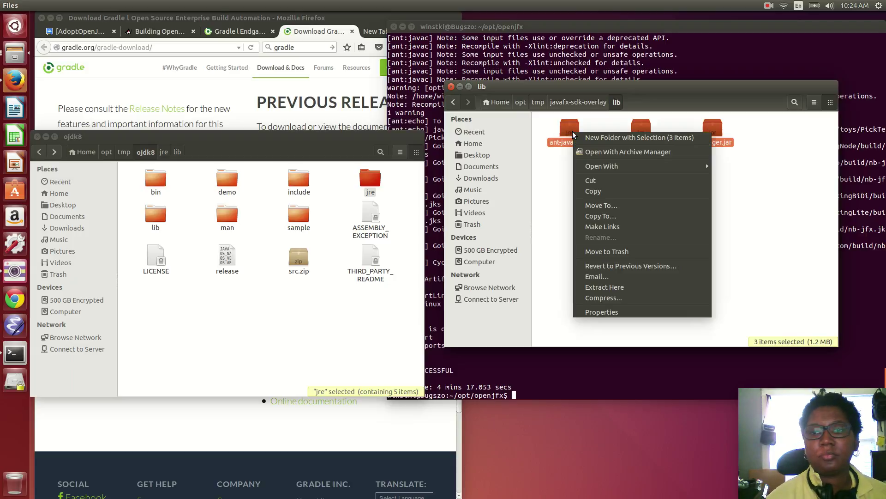
left_click(600, 192)
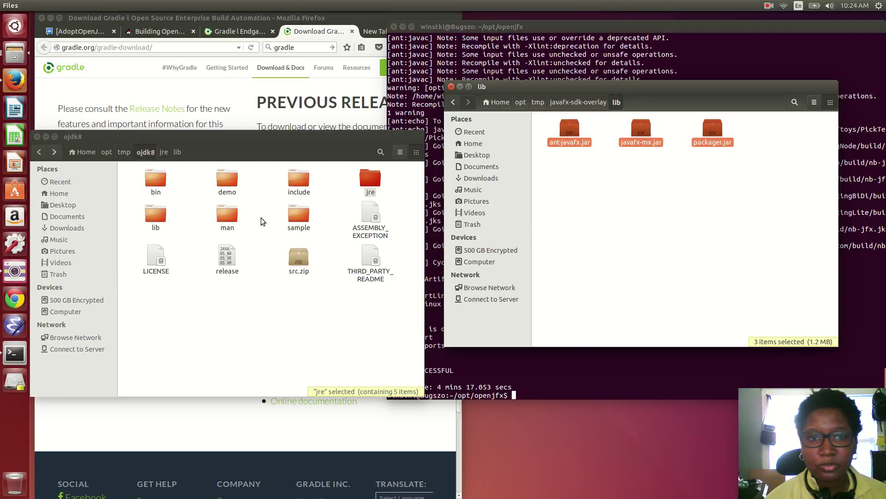
Paste the three copied jar files into ojdk8's top-level lib folder
double_click(151, 223)
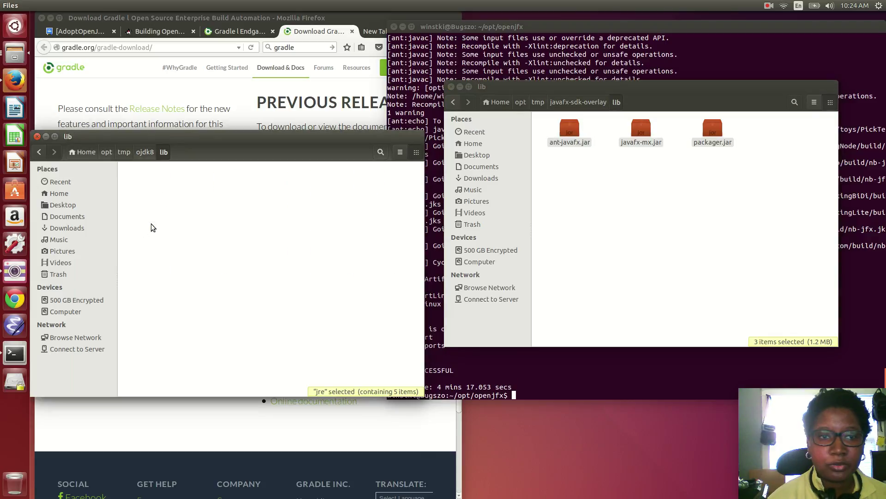
right_click(263, 331)
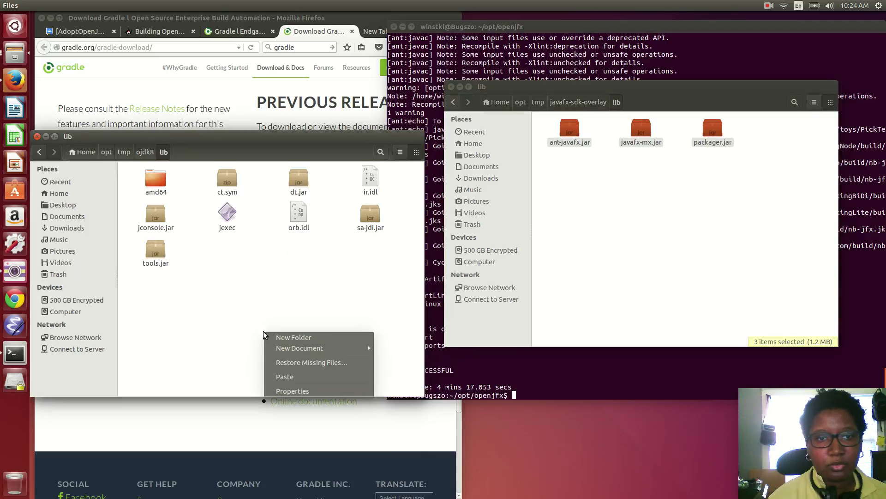
left_click(301, 377)
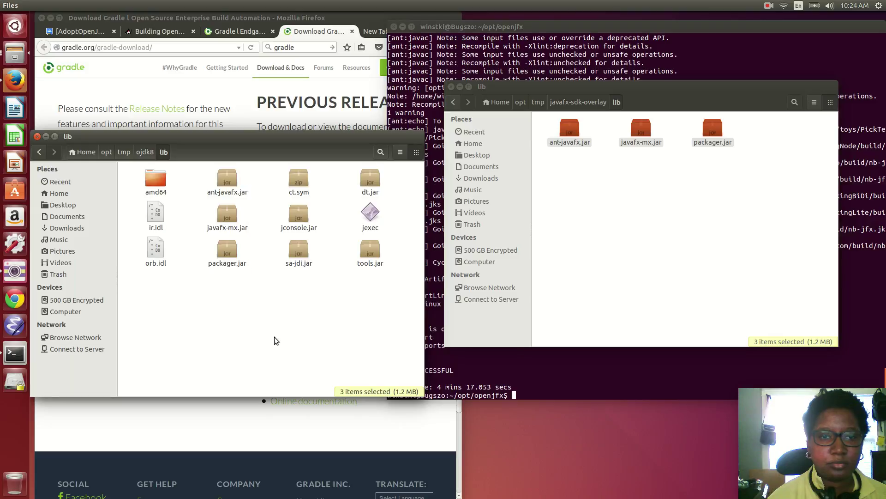
Return both folder windows to their top levels and copy the ja_JP.UTF-8 and man1 folders from the overlay's man folder
left_click(147, 155)
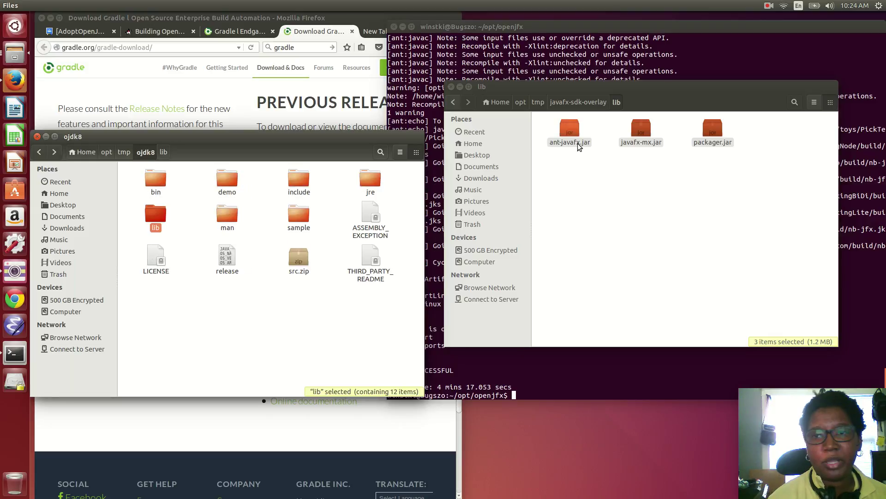
left_click(572, 107)
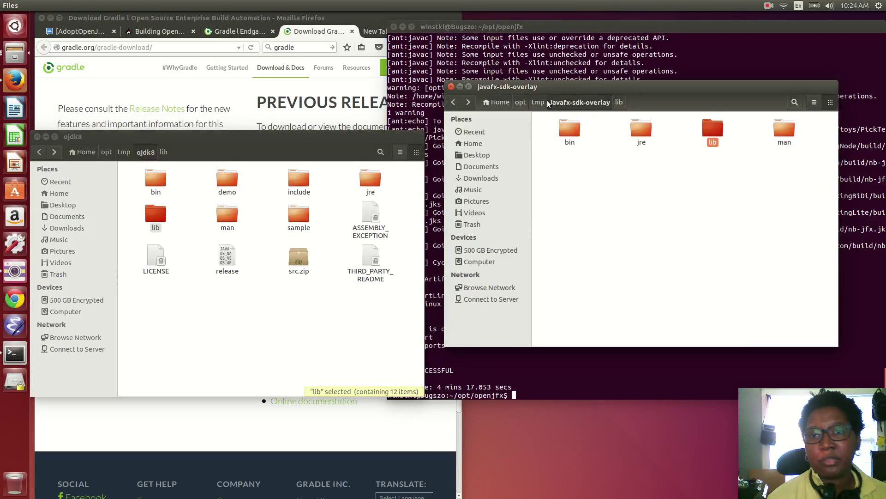
double_click(773, 137)
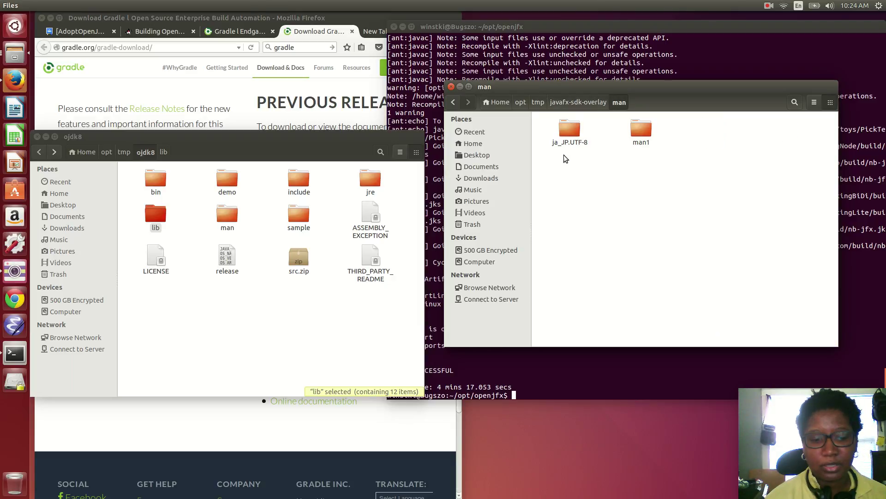
key("ctrl+a")
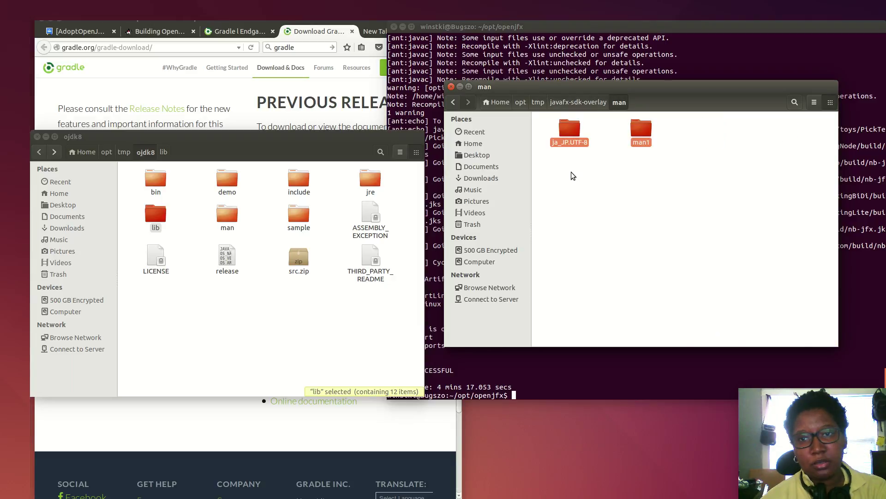
right_click(570, 127)
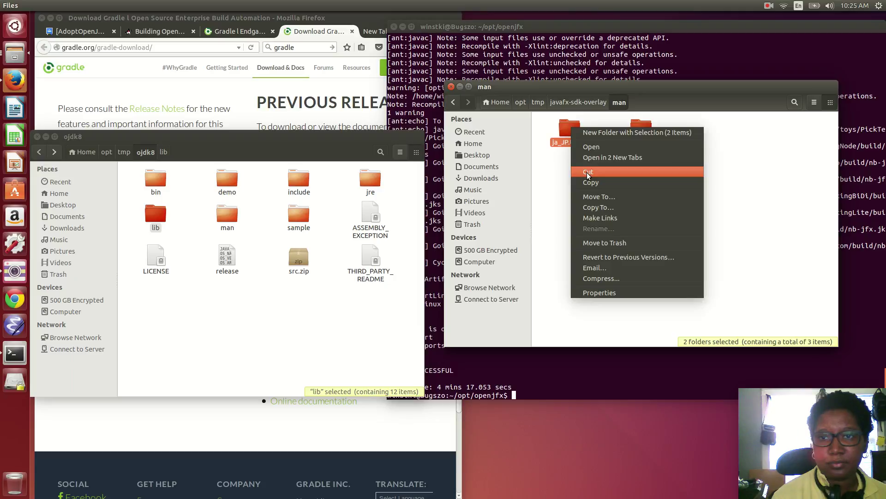
left_click(586, 172)
Paste the copied folders into ojdk8's man folder, merging ja_JP.UTF-8, its nested man1 folder and the main man1 folder
double_click(225, 220)
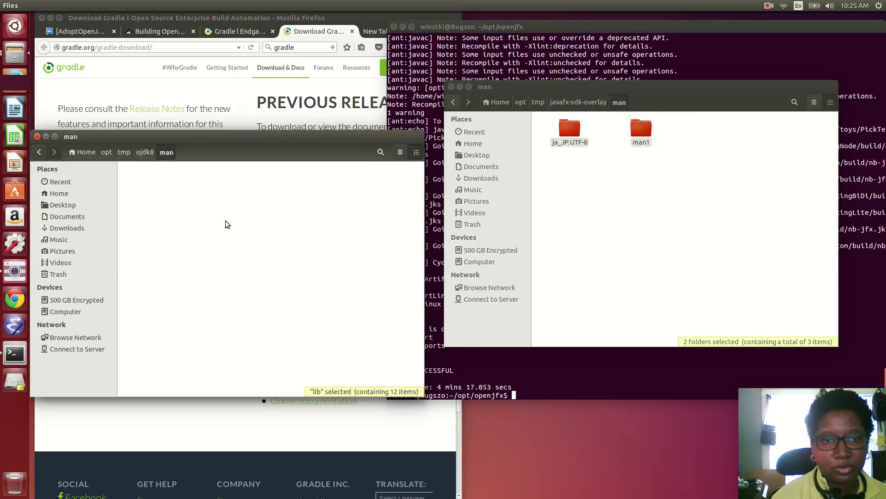
right_click(197, 255)
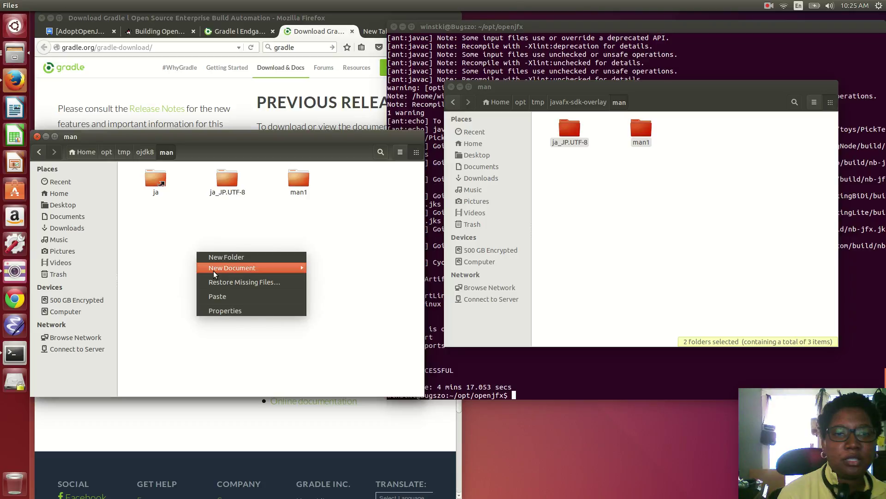
left_click(218, 296)
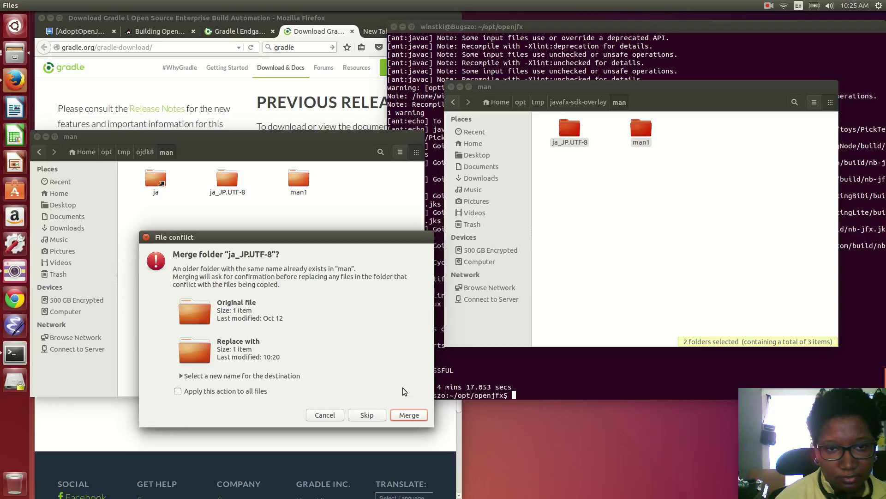
key("Return")
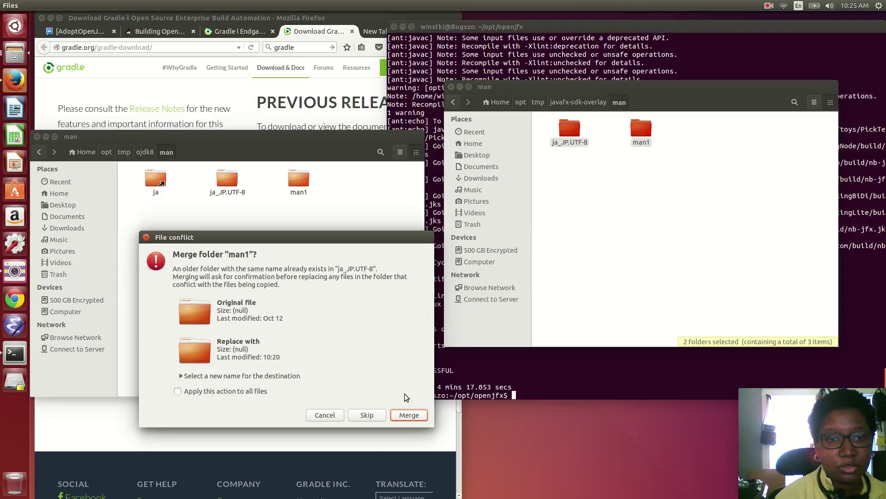
key("Return")
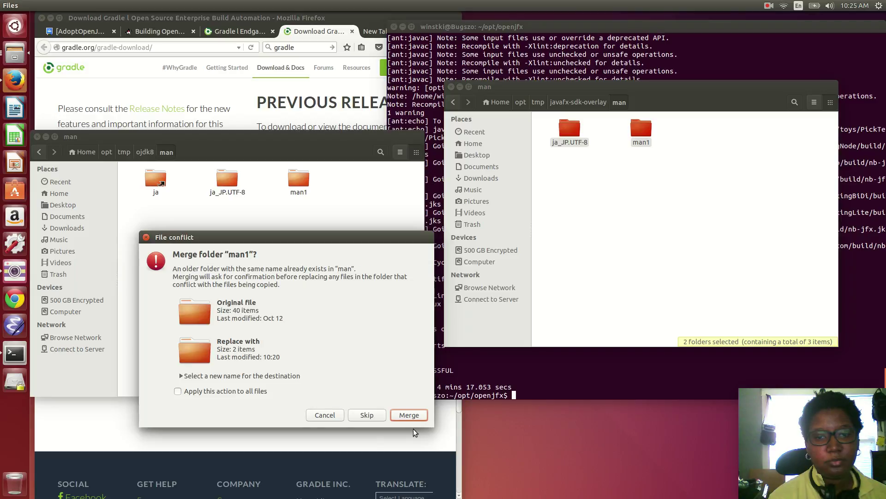
key("Return")
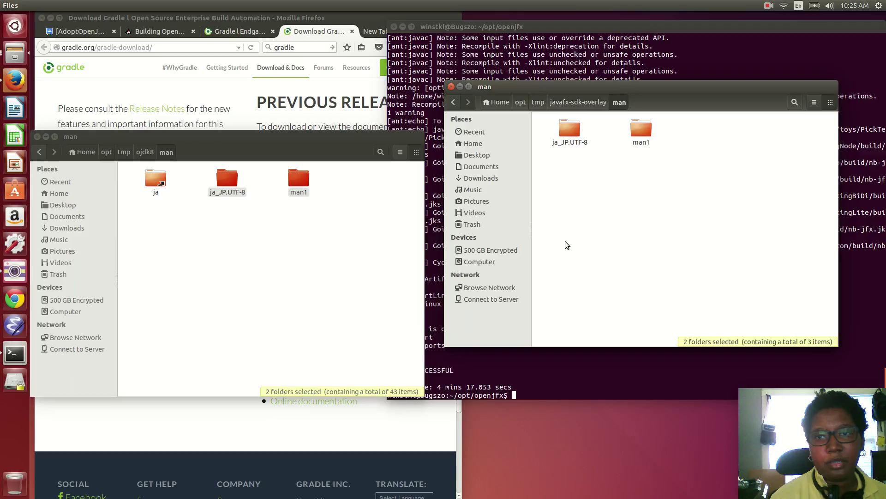
Check ojdk8's man/ja_JP.UTF-8/man1 files against the overlay's man1 folder, and return both folder windows to their top levels
double_click(233, 175)
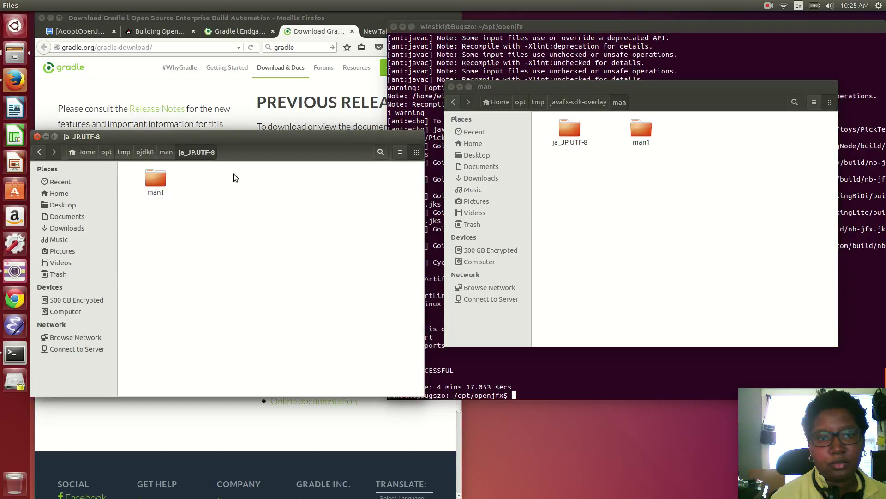
double_click(642, 132)
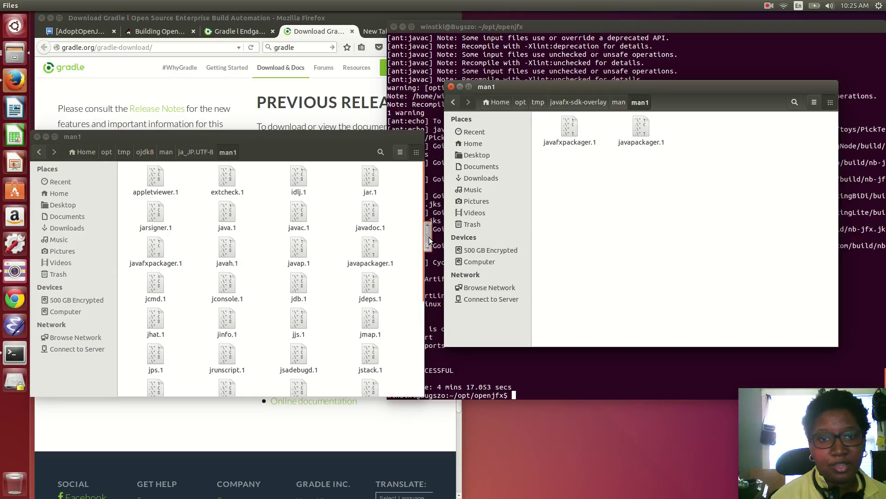
left_click(429, 236)
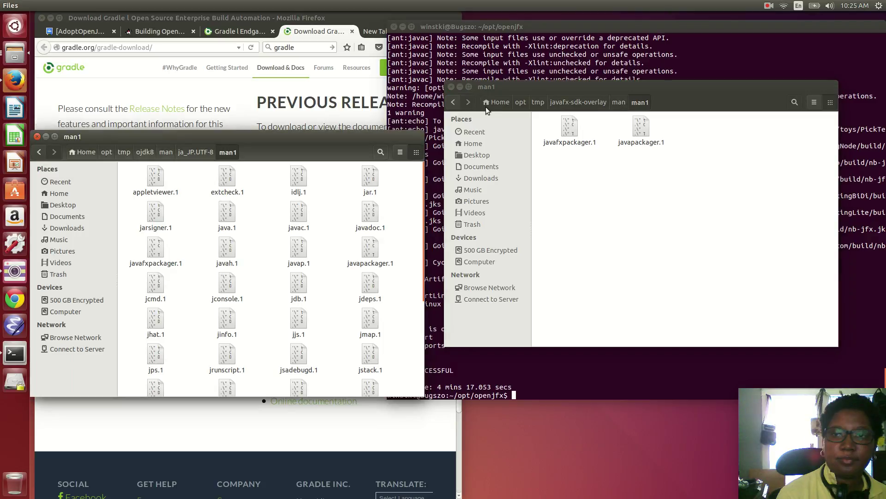
left_click(578, 102)
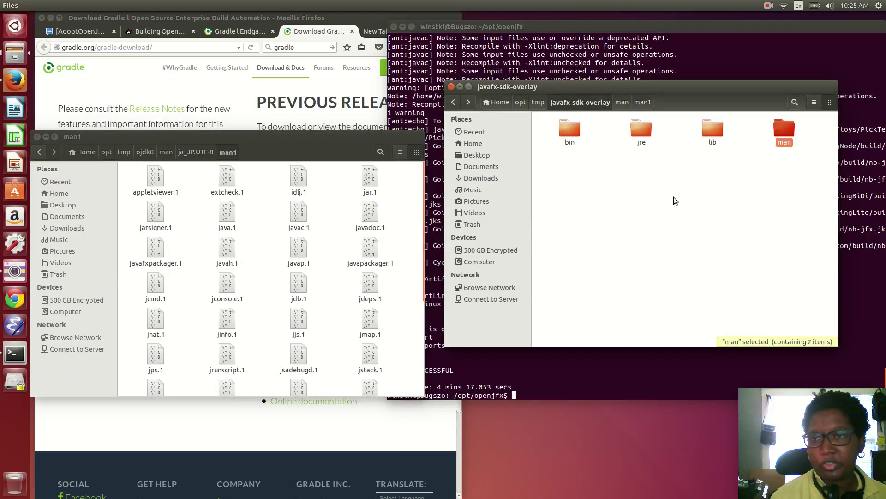
left_click(145, 152)
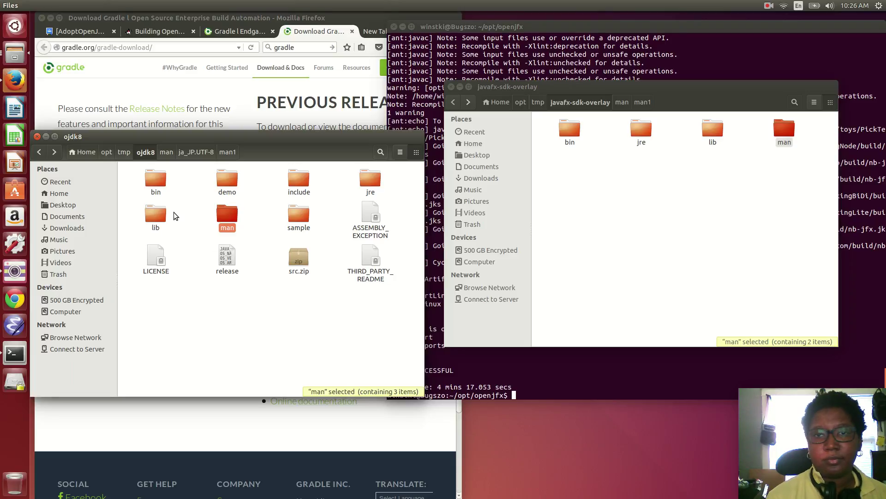
left_click(767, 7)
left_click(794, 38)
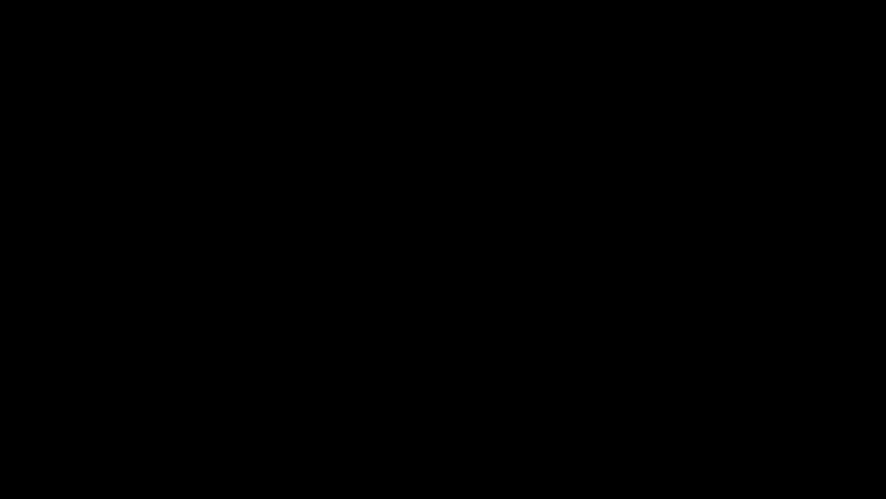